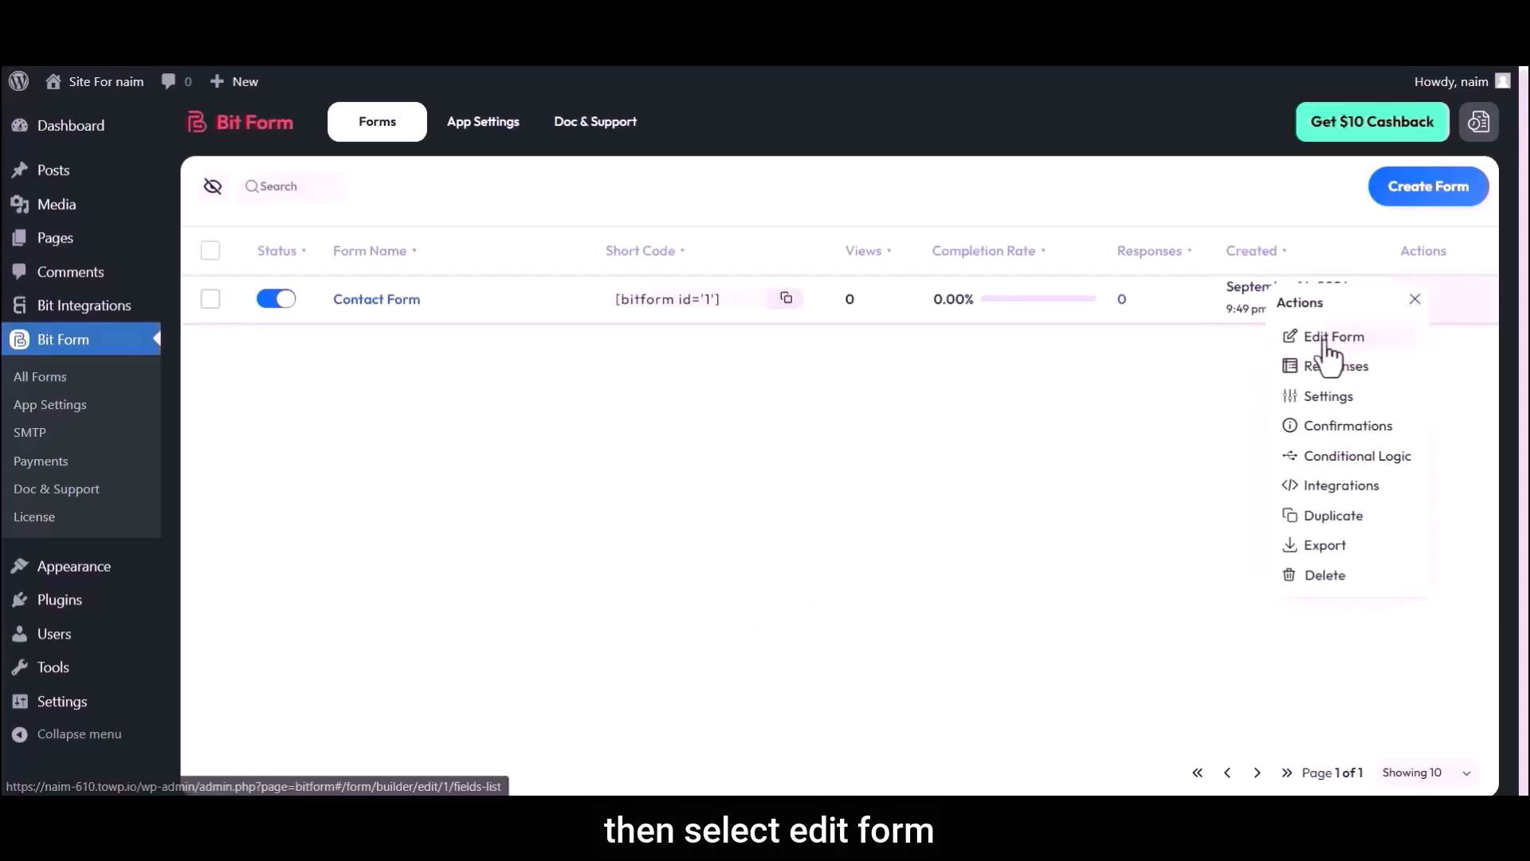
# Open the Contact Form in the form builder and add a Text field above the Email field
pyautogui.click(1217, 371)
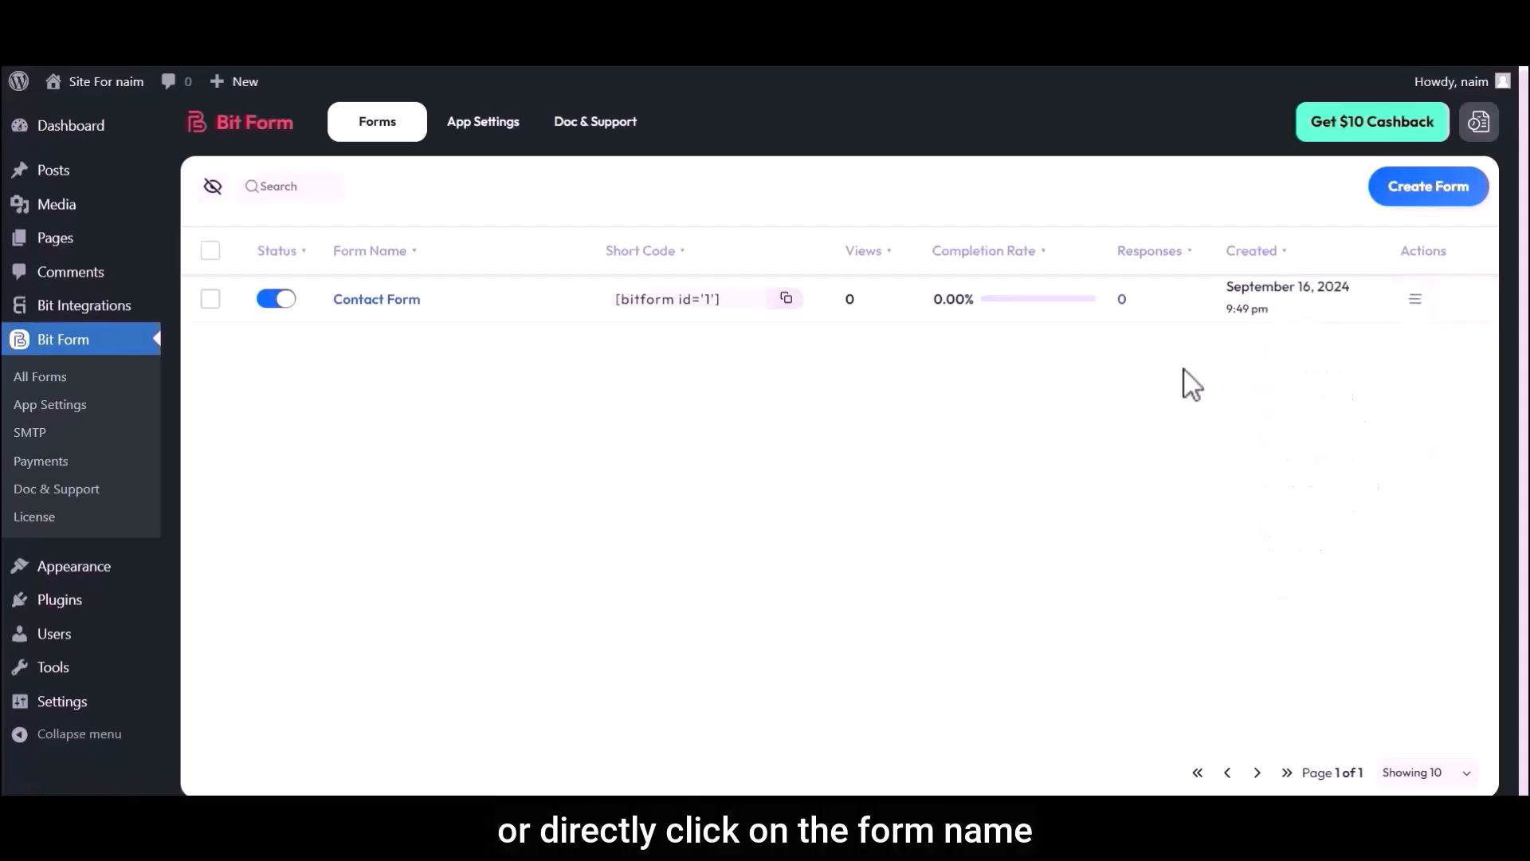
pyautogui.click(369, 301)
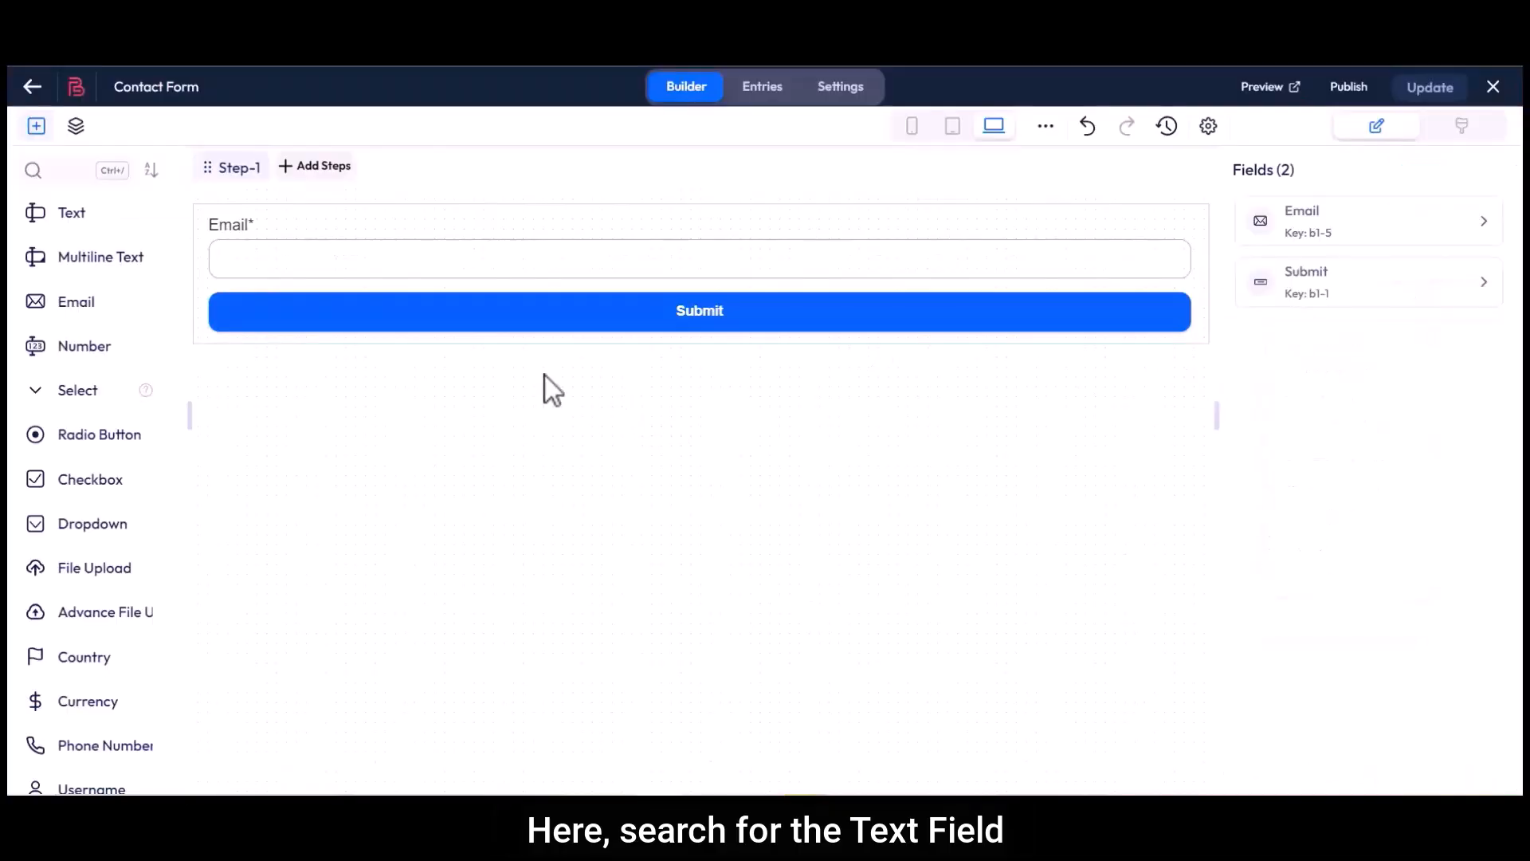
pyautogui.click(87, 171)
pyautogui.write('Text')
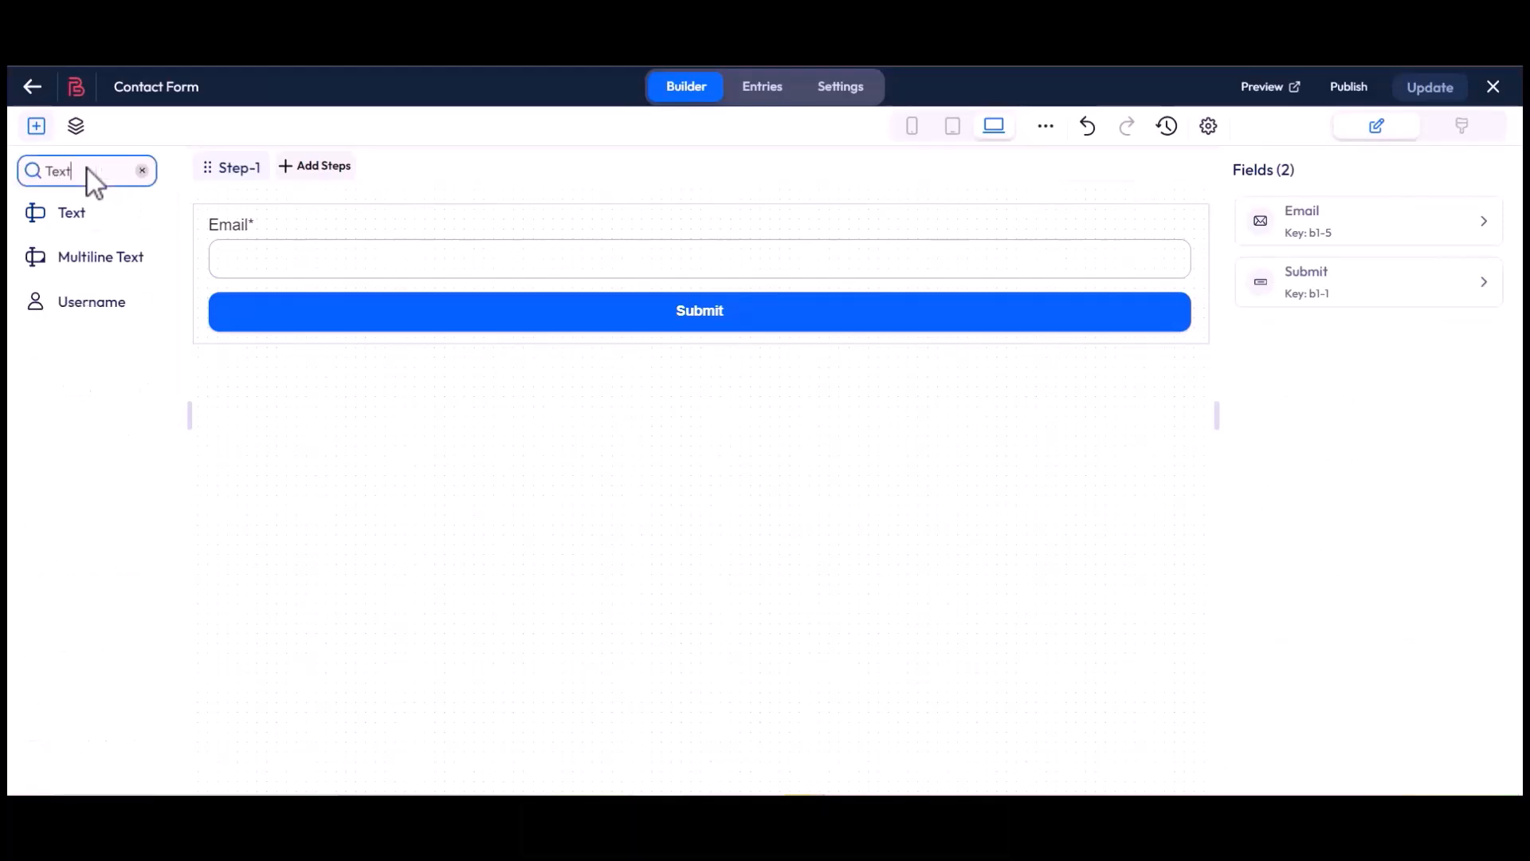
pyautogui.moveTo(61, 209); pyautogui.dragTo(260, 308)
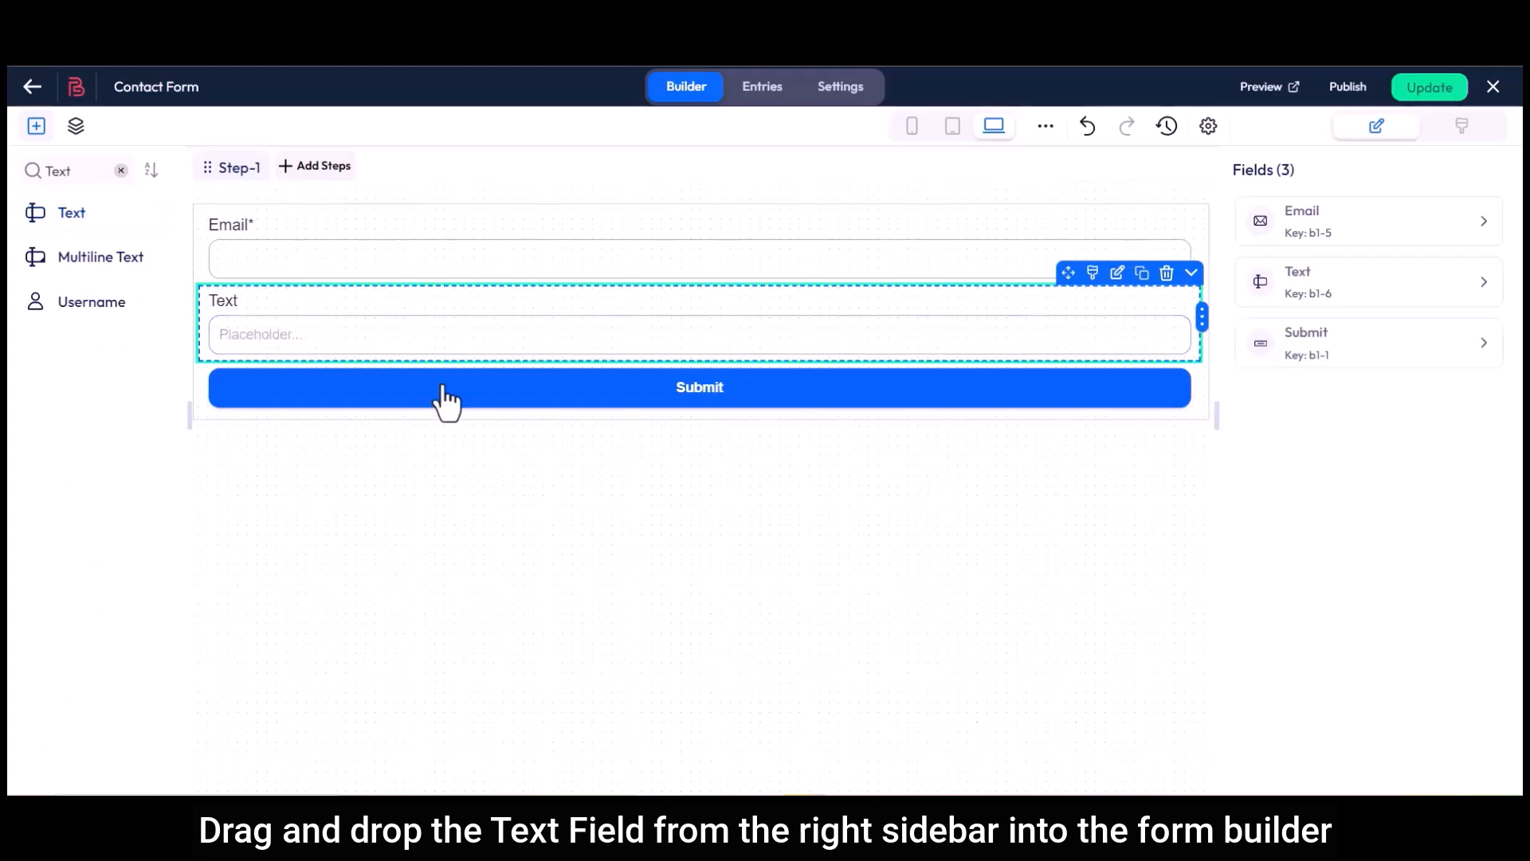
pyautogui.moveTo(1063, 283); pyautogui.dragTo(1069, 204)
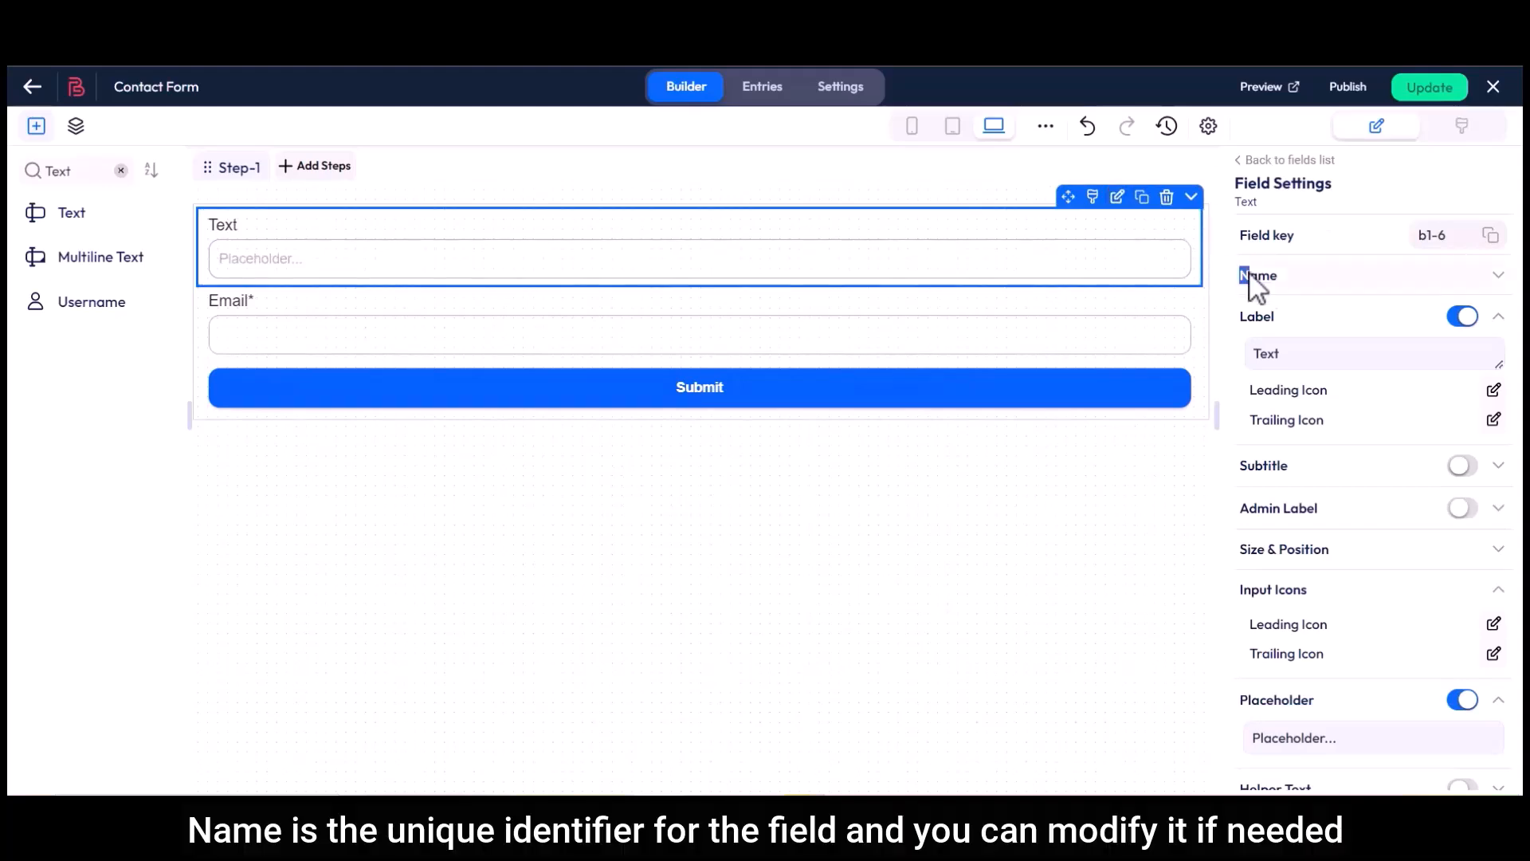
# Open the new text field's Name identifier for editing
pyautogui.click(1280, 279)
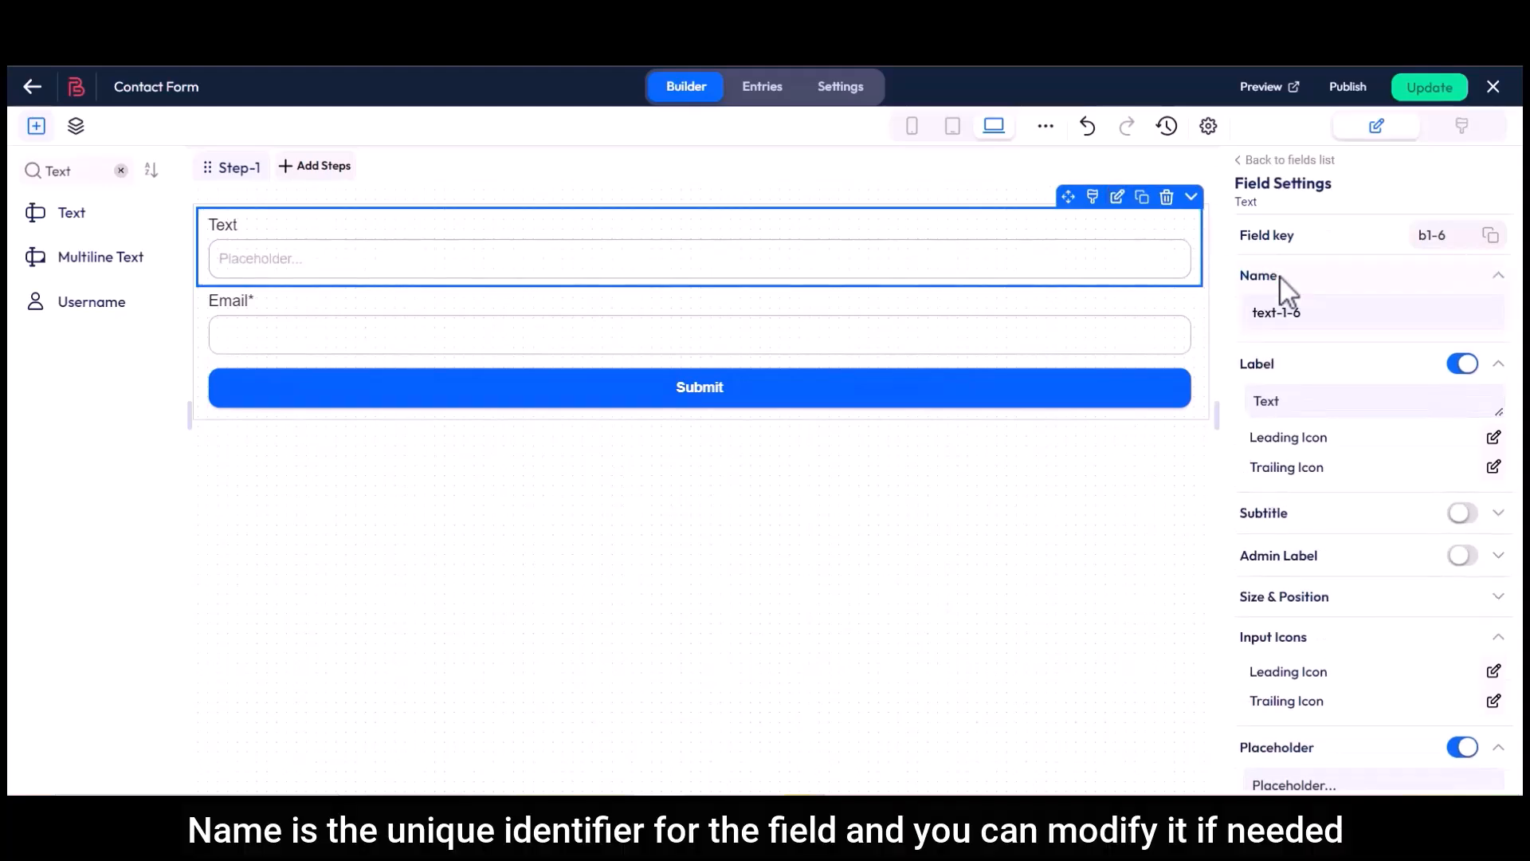
pyautogui.click(1264, 317)
pyautogui.moveTo(1264, 317); pyautogui.dragTo(1312, 318)
pyautogui.click(1312, 318)
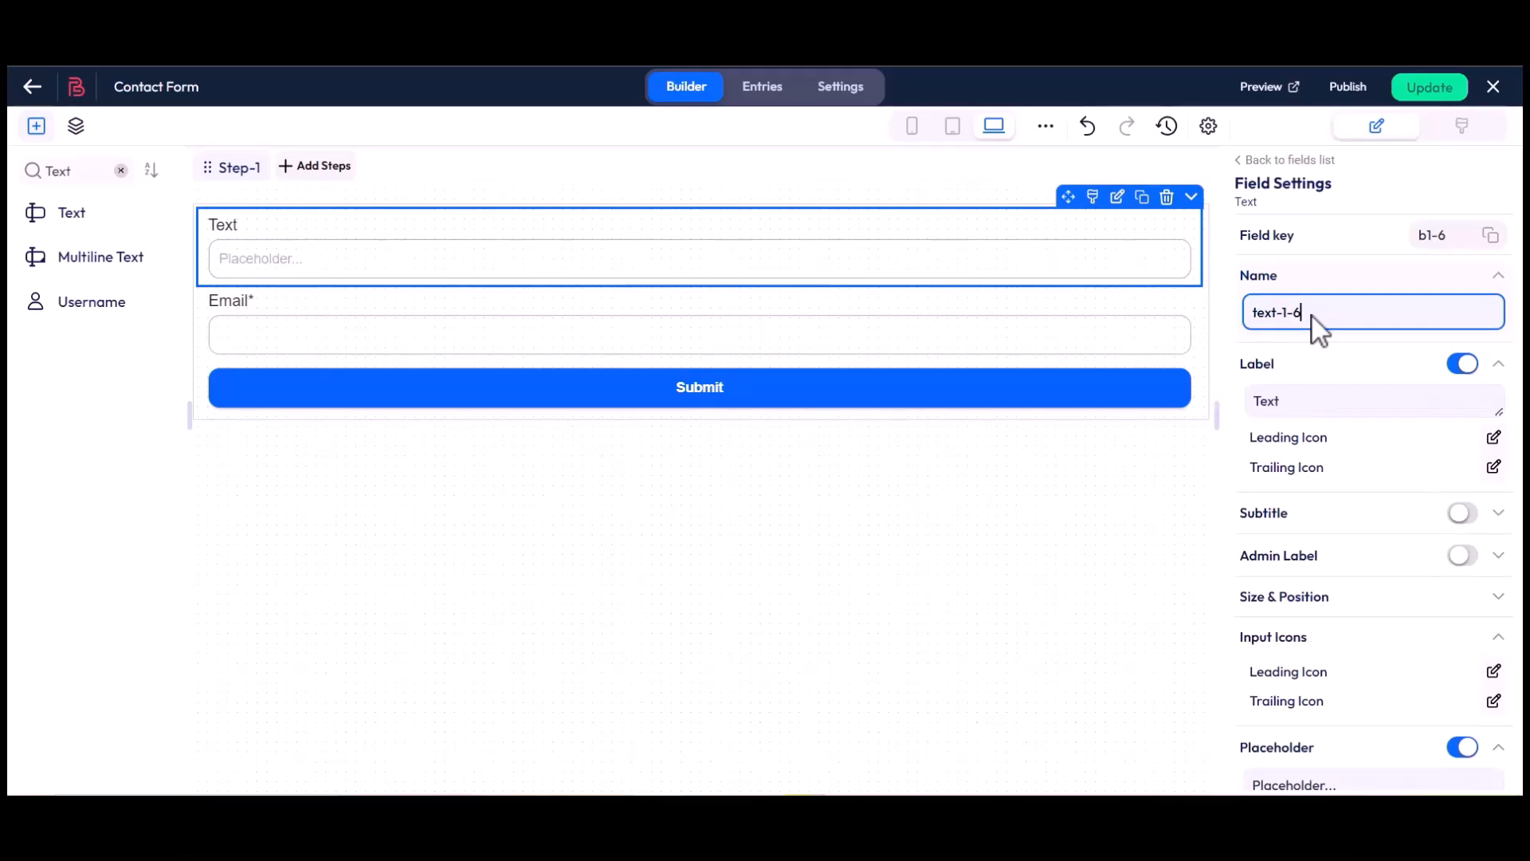
# Change the new text field's label to "Name"
pyautogui.moveTo(1241, 366); pyautogui.dragTo(1298, 404)
pyautogui.click(1278, 367)
pyautogui.press('BackSpace')
pyautogui.write('Name')
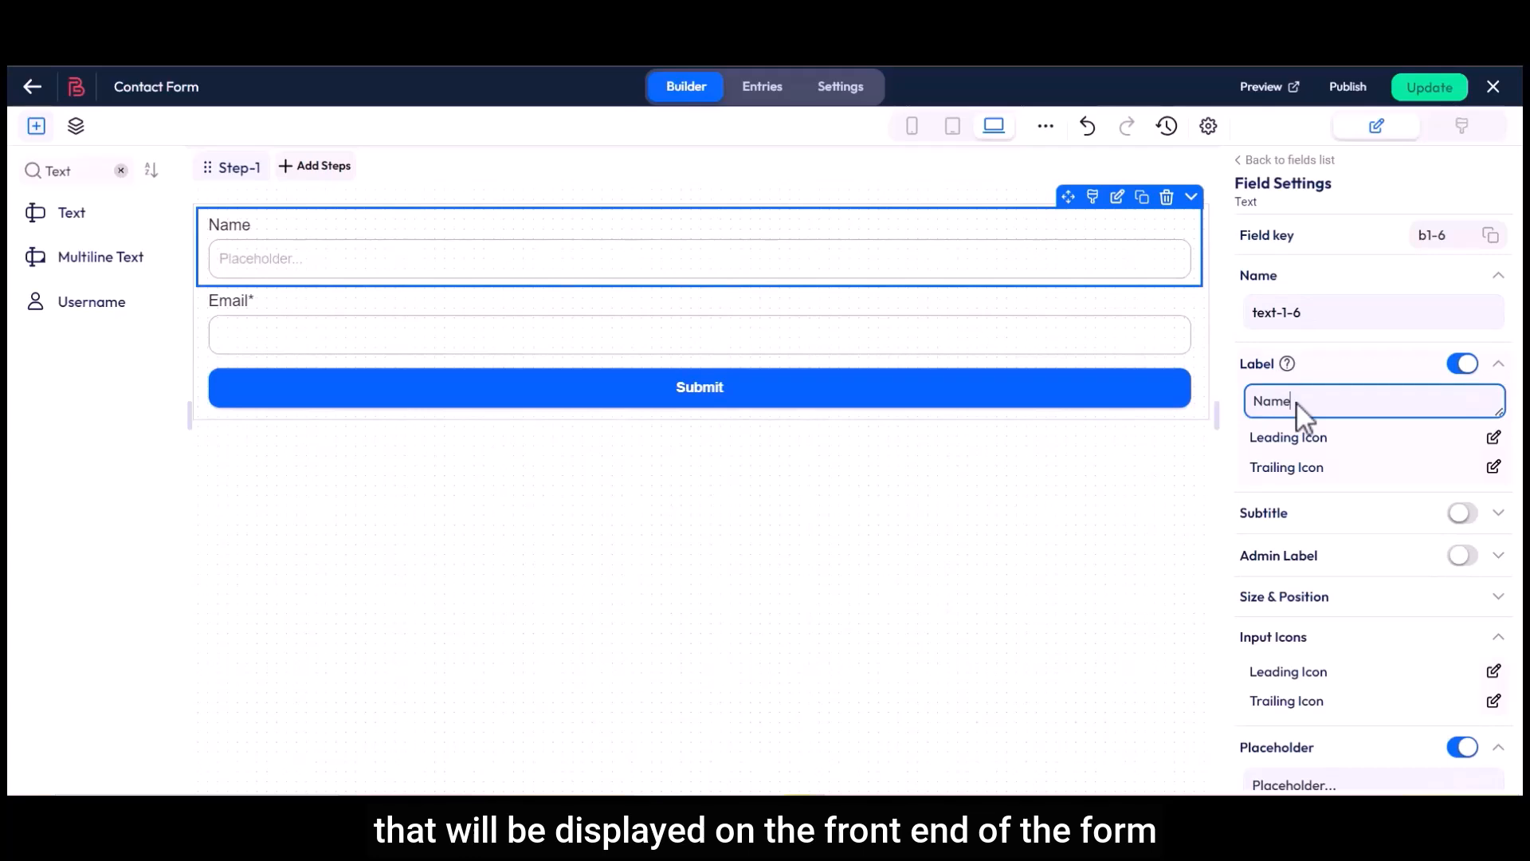
# Try enabling the Name field's subtitle, then turn the subtitle back off
pyautogui.moveTo(1240, 514); pyautogui.dragTo(1289, 514)
pyautogui.click(1301, 513)
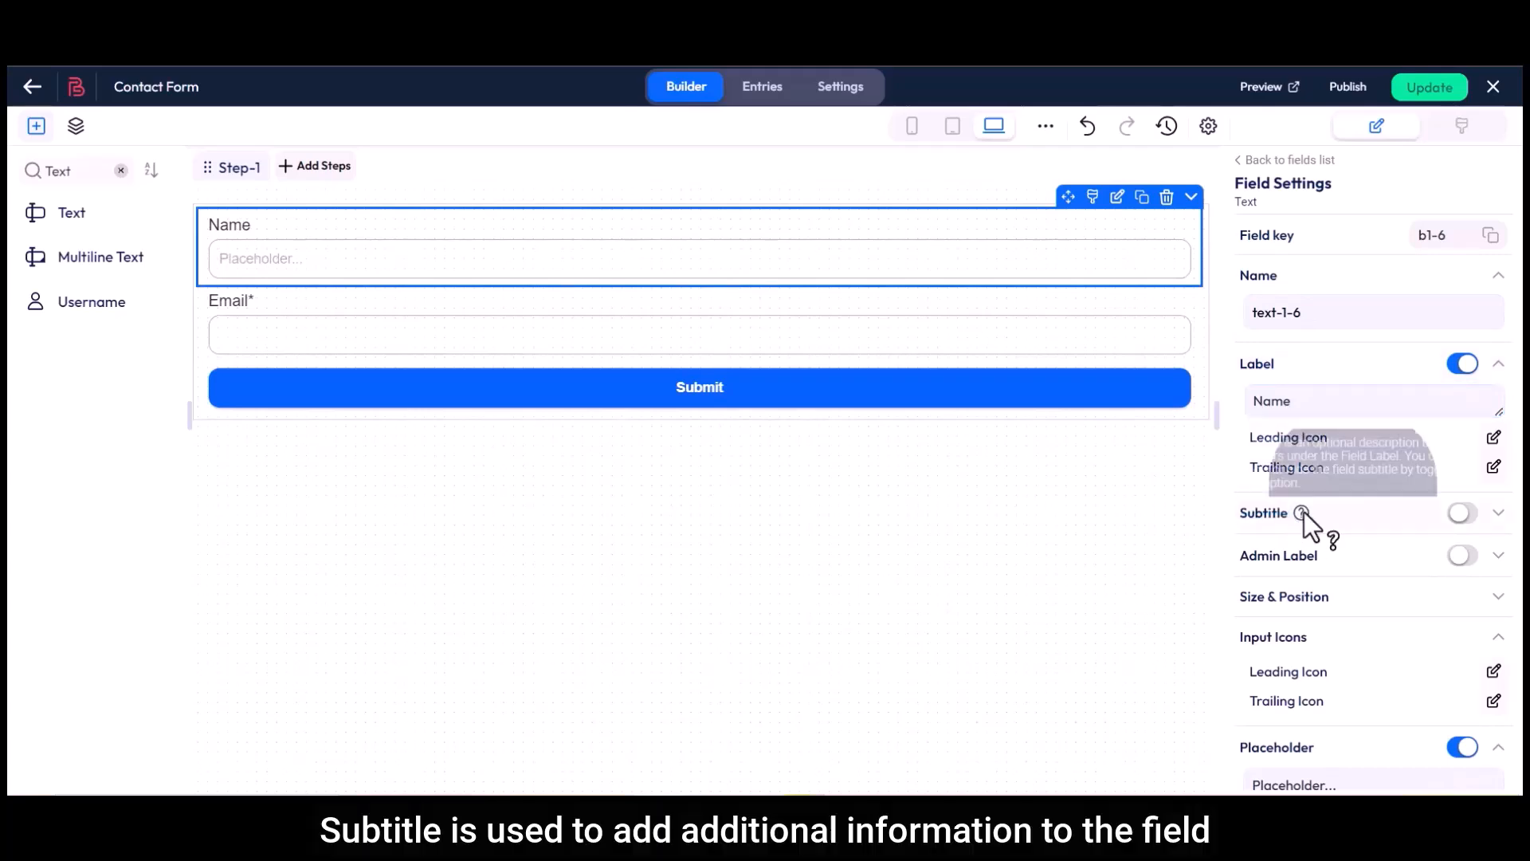
pyautogui.click(1463, 513)
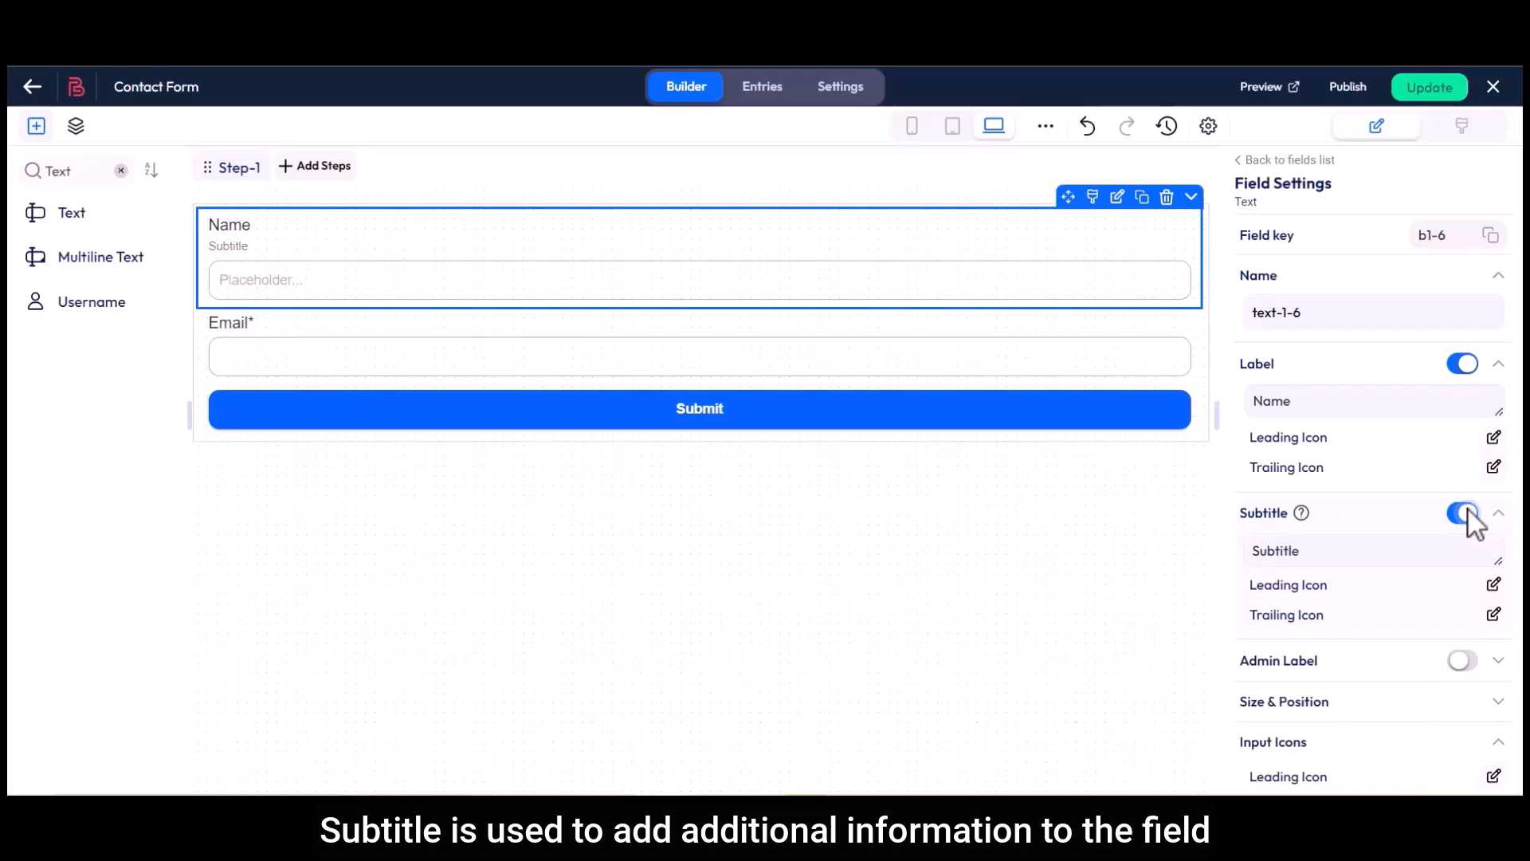
pyautogui.doubleClick(1310, 552)
pyautogui.click(1311, 551)
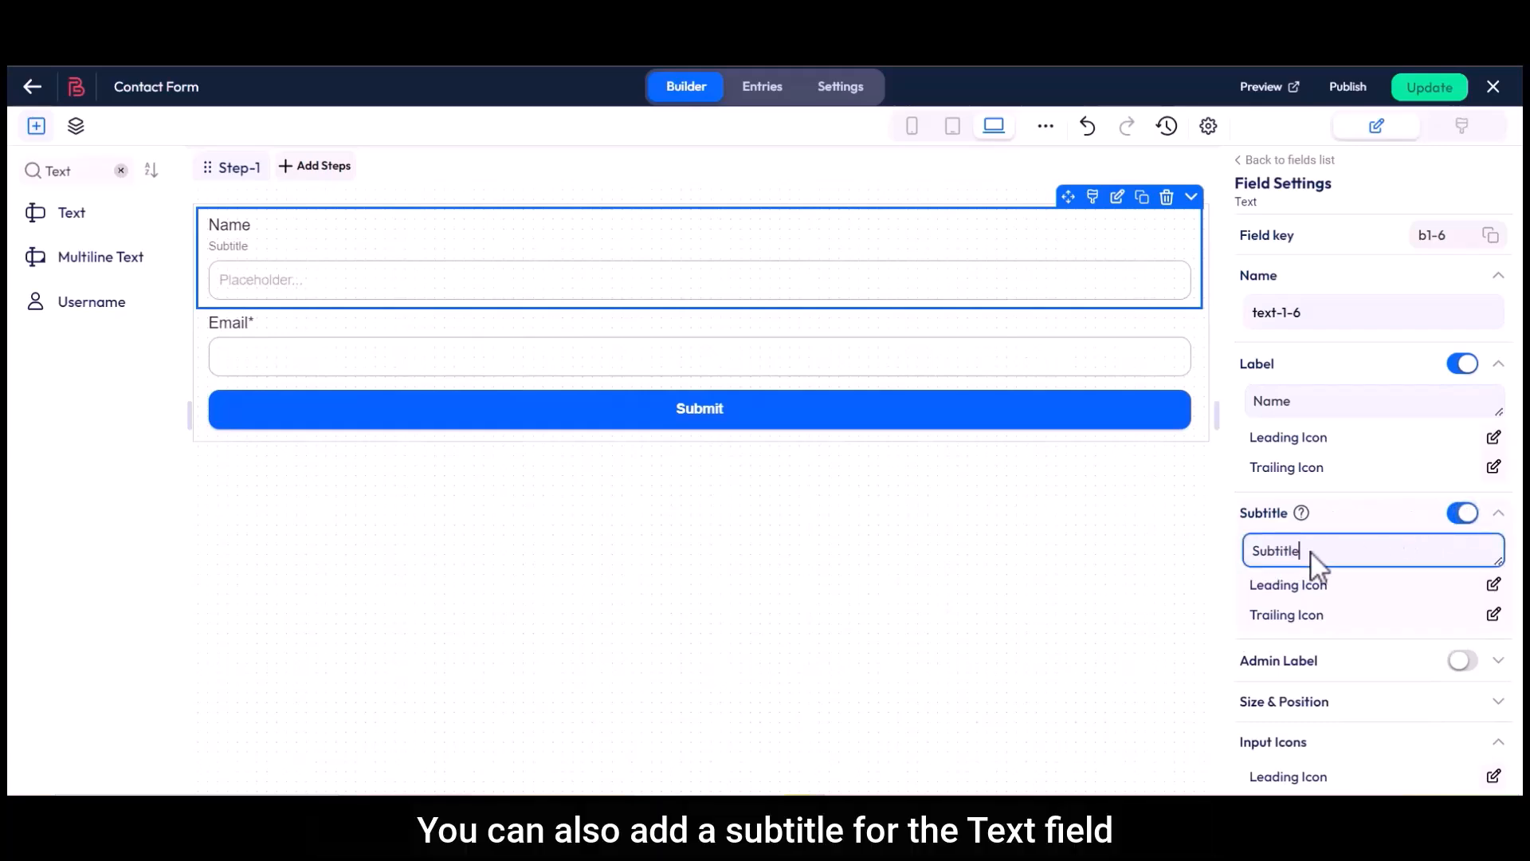
pyautogui.click(1462, 515)
# Enable the admin label for the Name field
pyautogui.moveTo(1244, 561); pyautogui.dragTo(1323, 563)
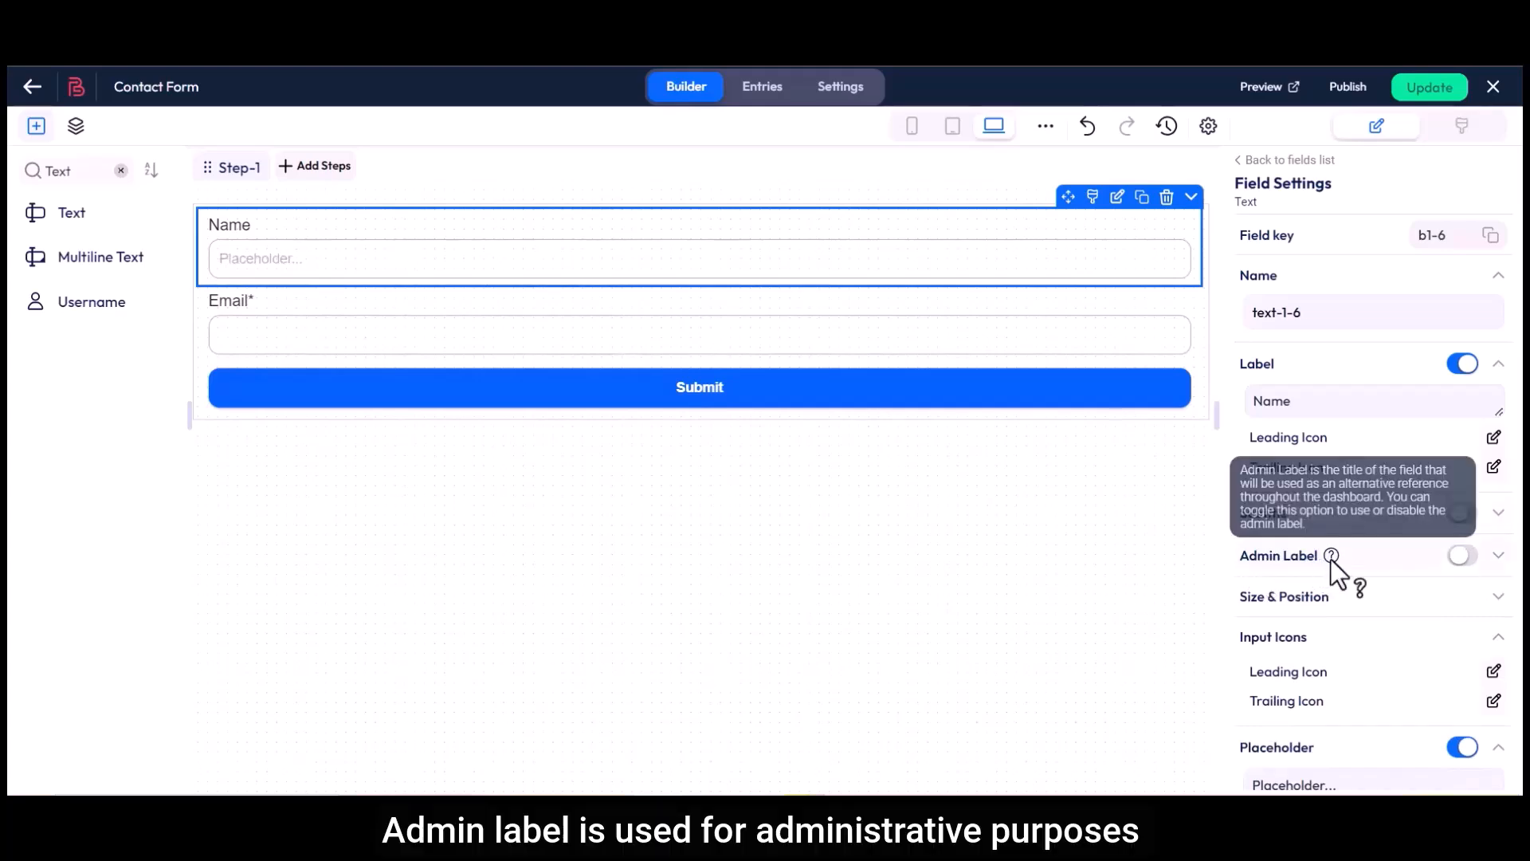
pyautogui.click(1461, 556)
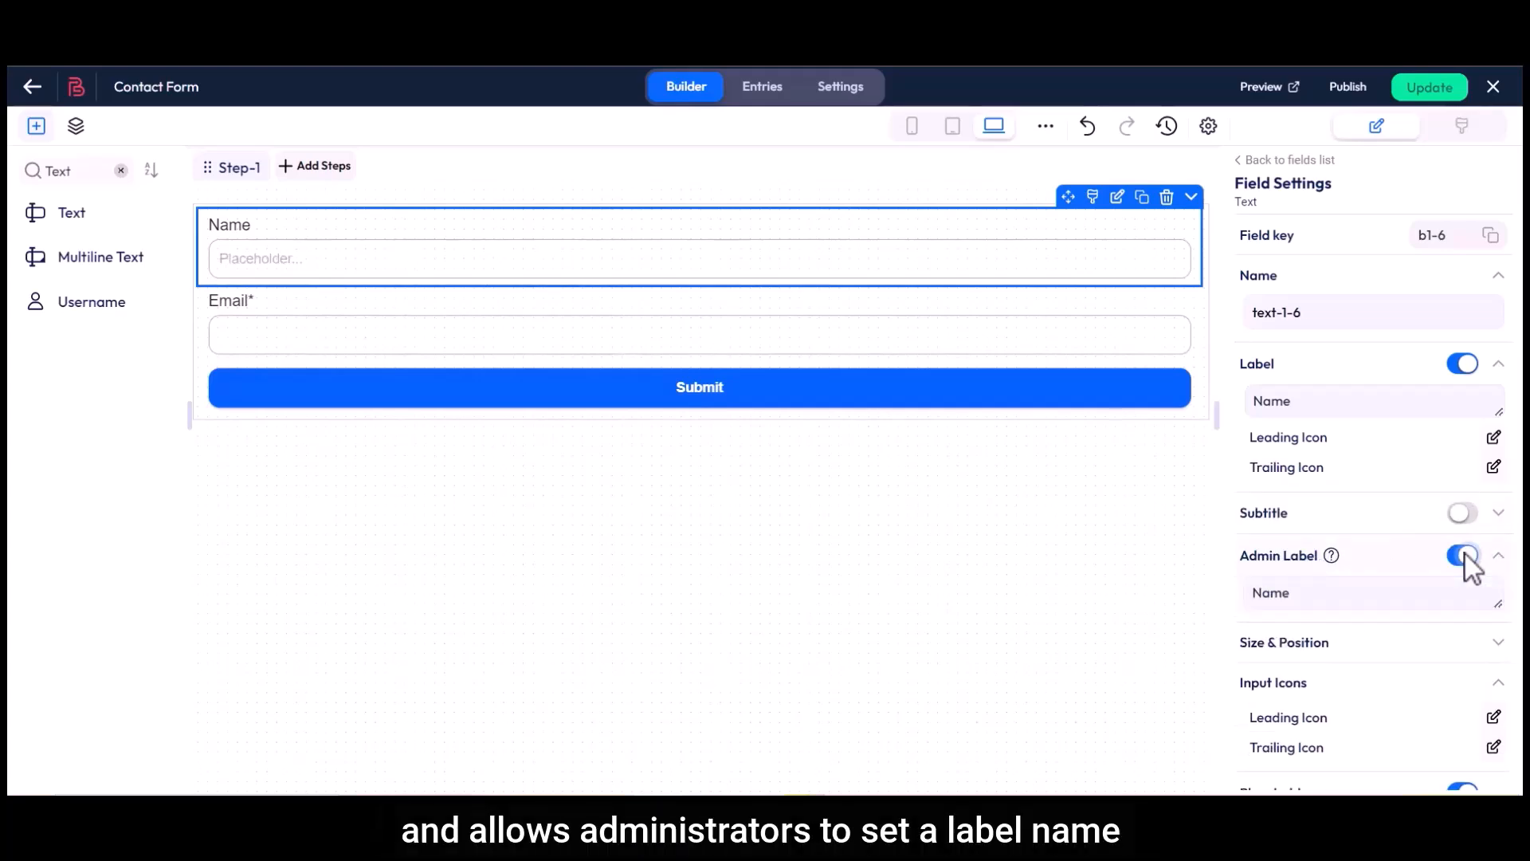
pyautogui.doubleClick(1283, 596)
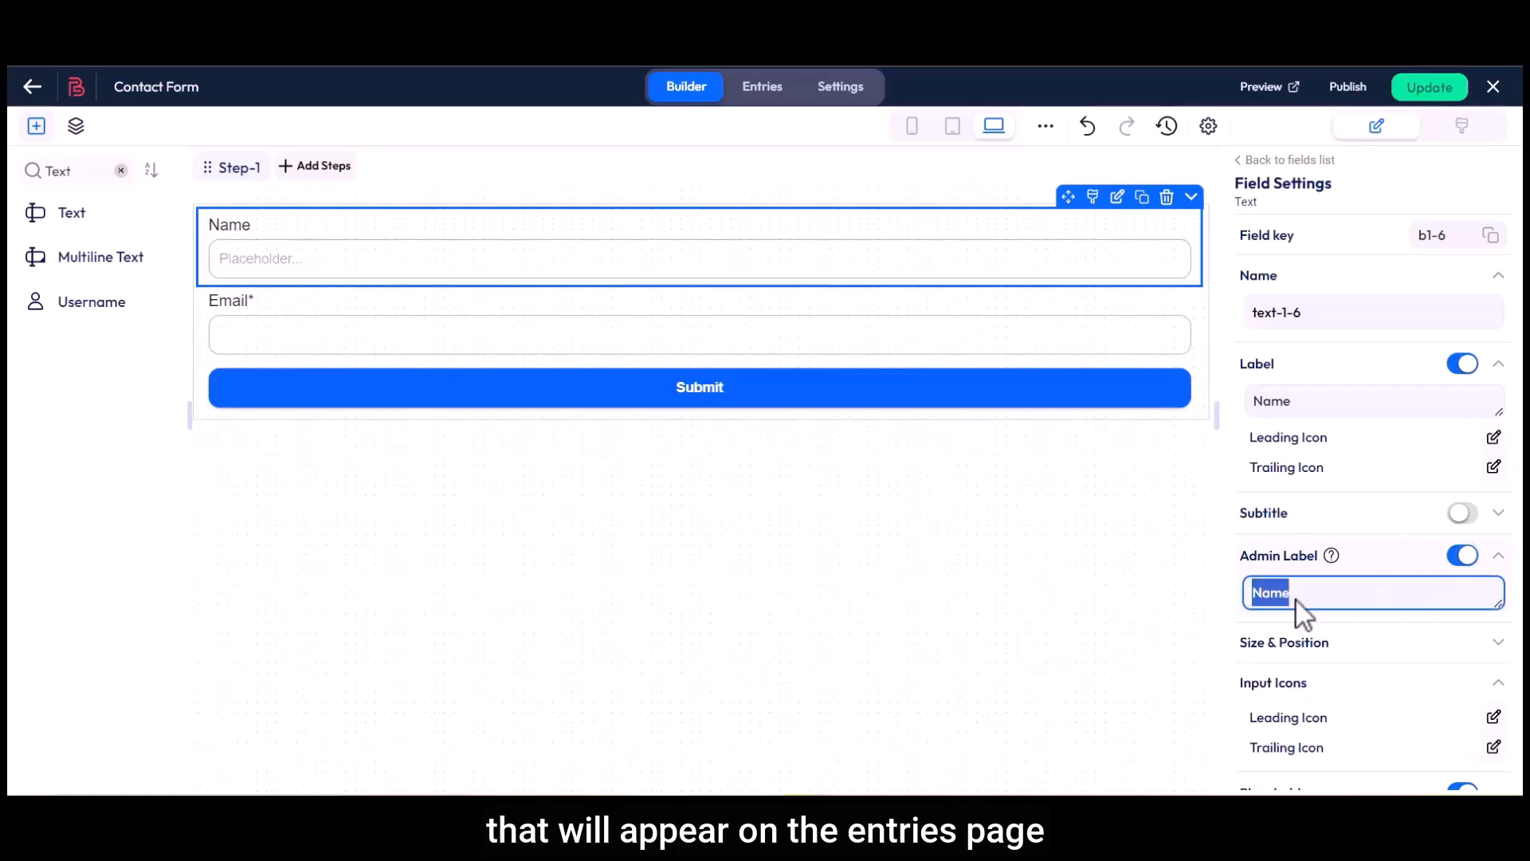
# Try narrowing the Name field's width to 53, then restore the width to 60
pyautogui.scroll(-3, 1299, 601)
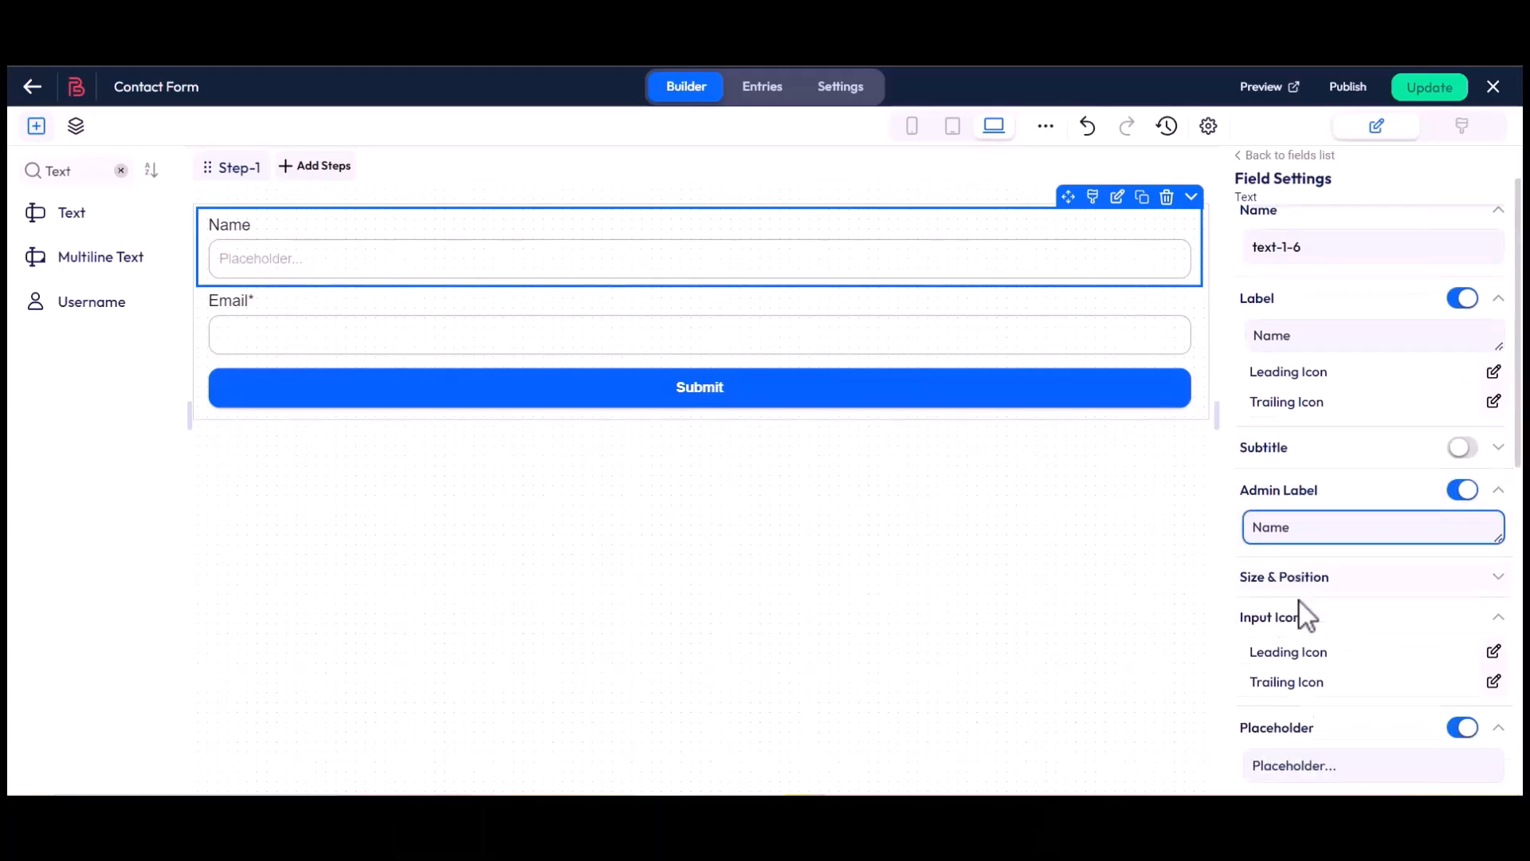
pyautogui.moveTo(1241, 467); pyautogui.dragTo(1301, 469)
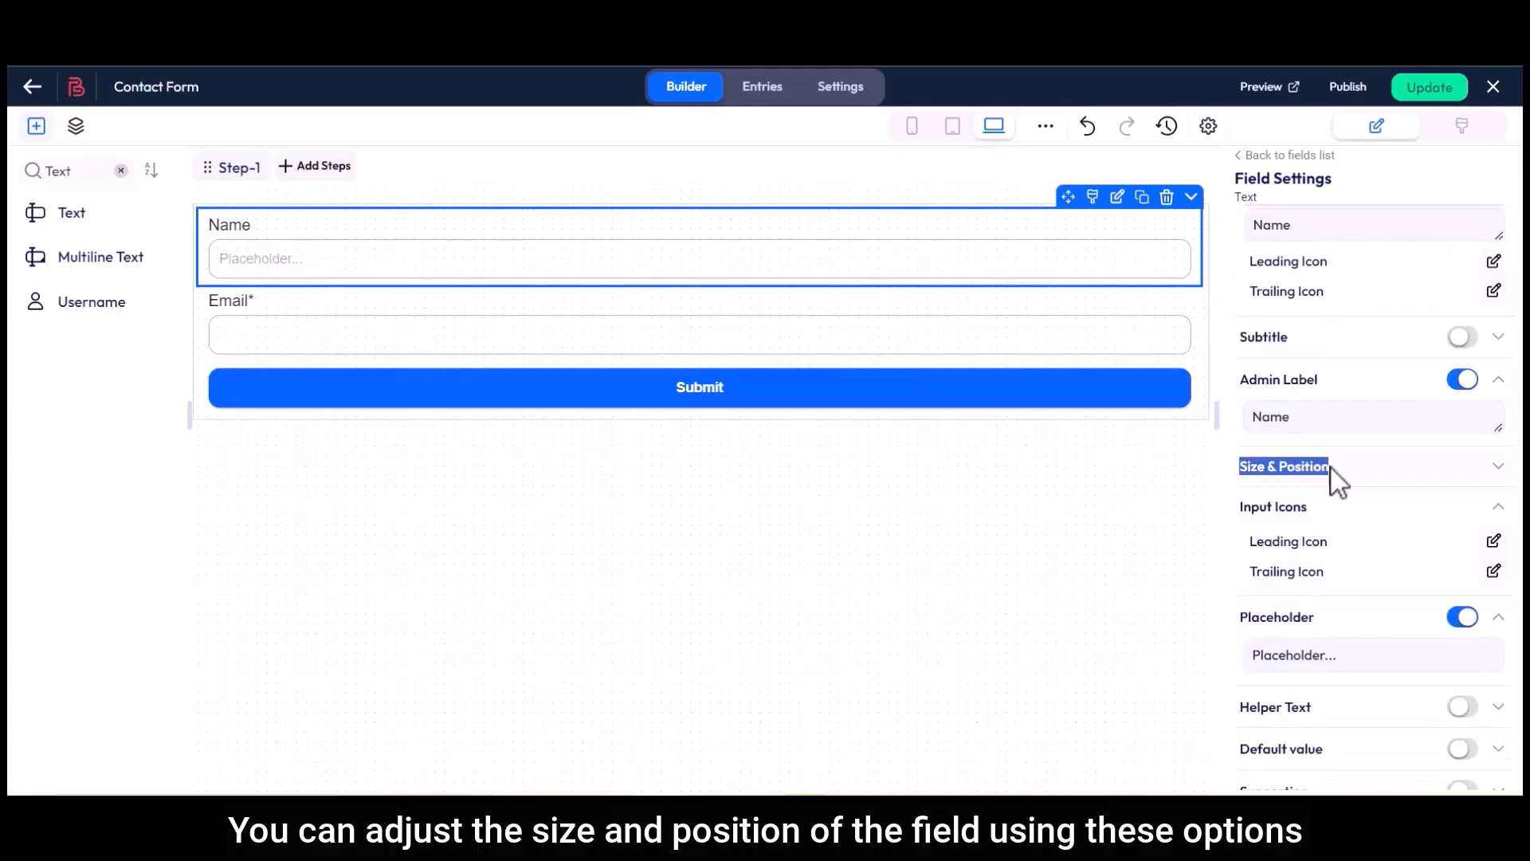
pyautogui.click(1331, 467)
pyautogui.click(1458, 502)
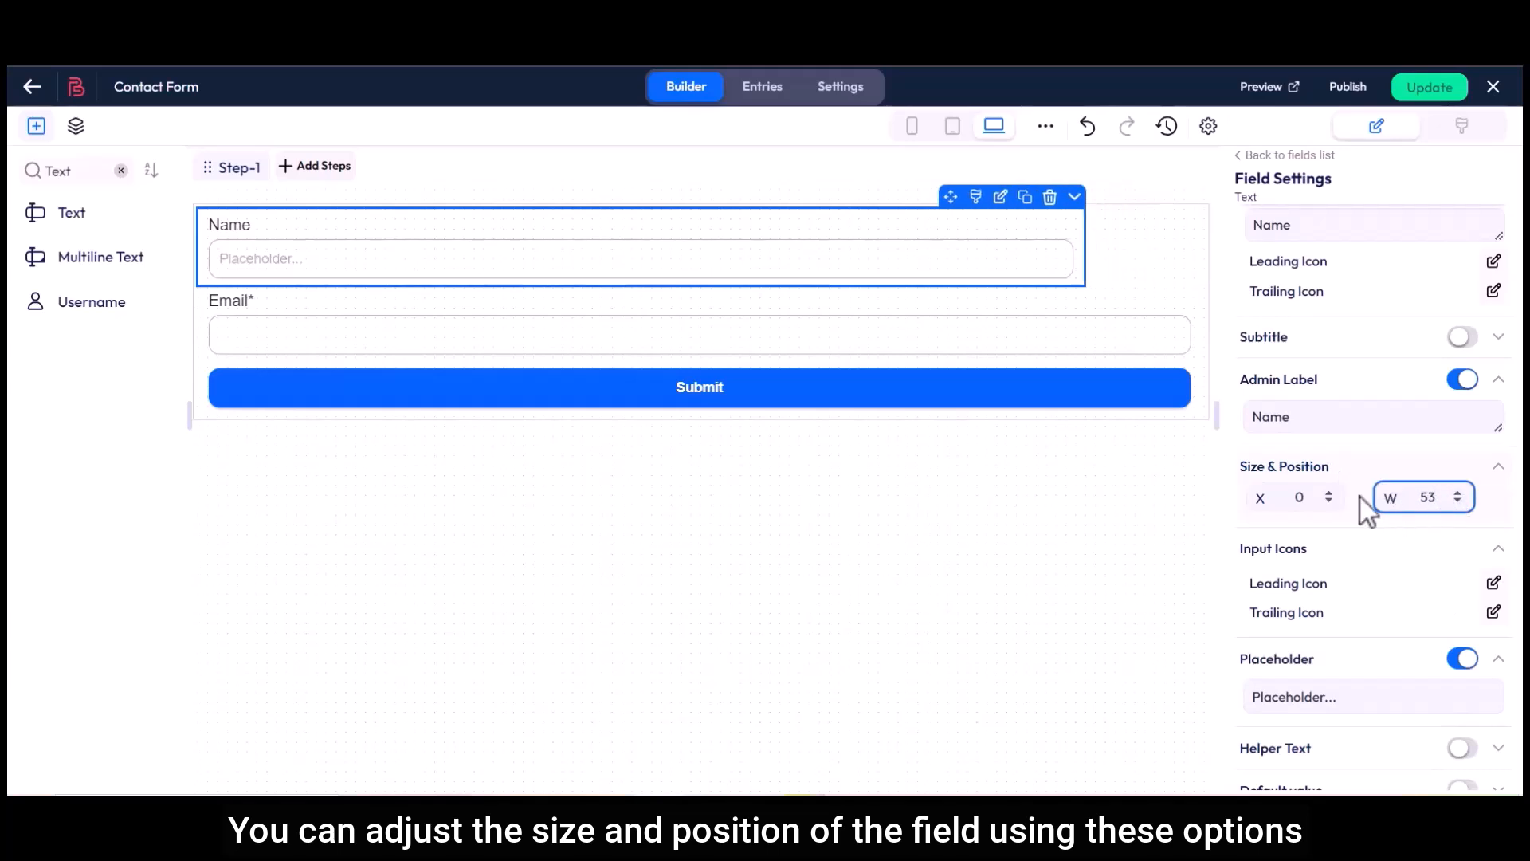
pyautogui.click(1329, 494)
pyautogui.click(1328, 502)
pyautogui.click(1458, 494)
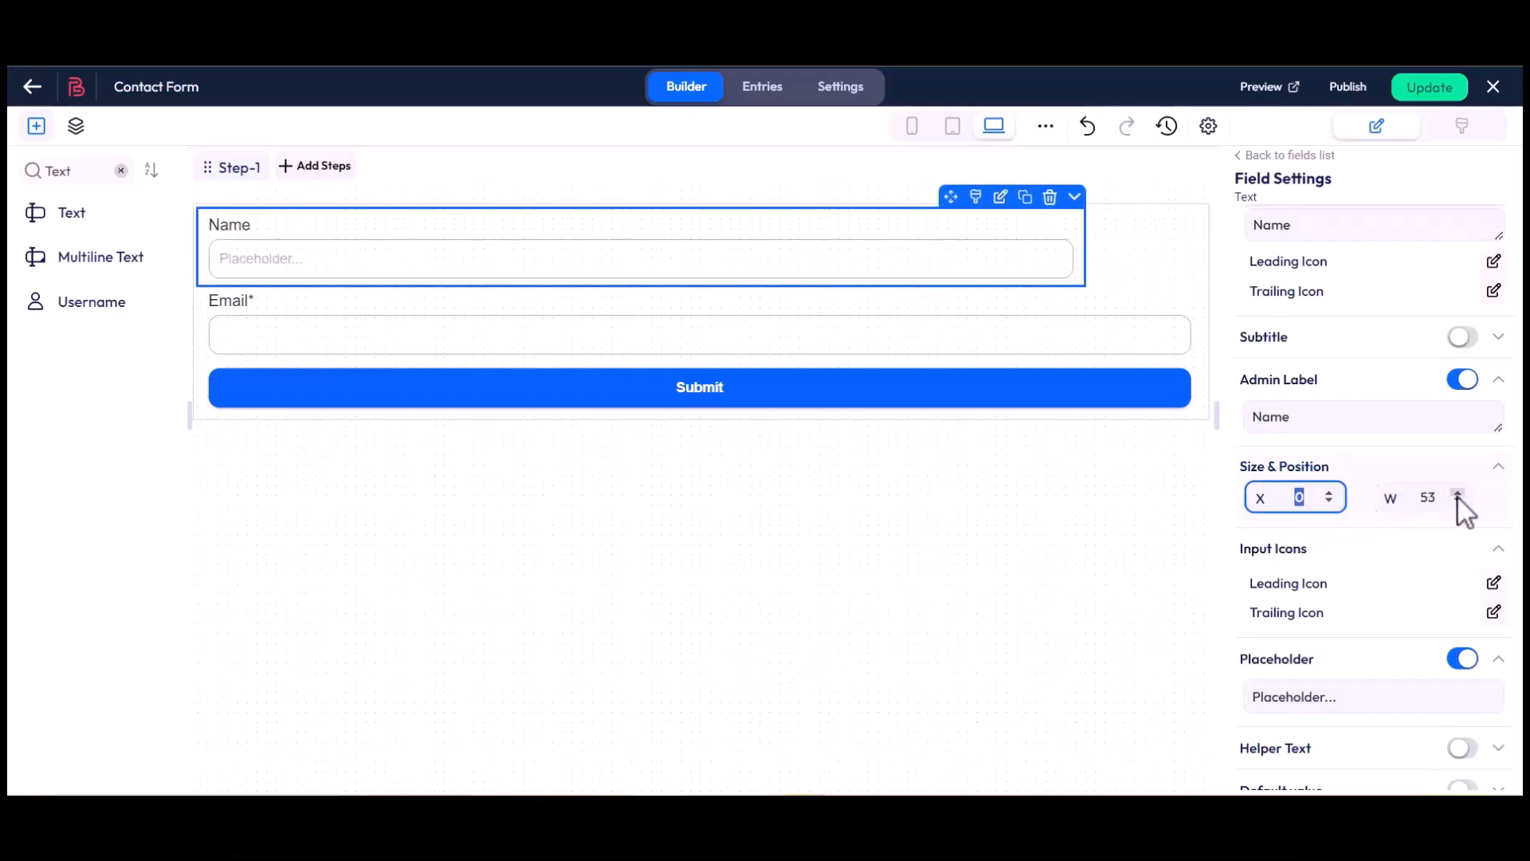
# Find a solid user icon with the keyword "user" and save it as the Name field's leading input icon
pyautogui.moveTo(1241, 549); pyautogui.dragTo(1331, 585)
pyautogui.click(1305, 556)
pyautogui.click(1371, 585)
pyautogui.click(1491, 583)
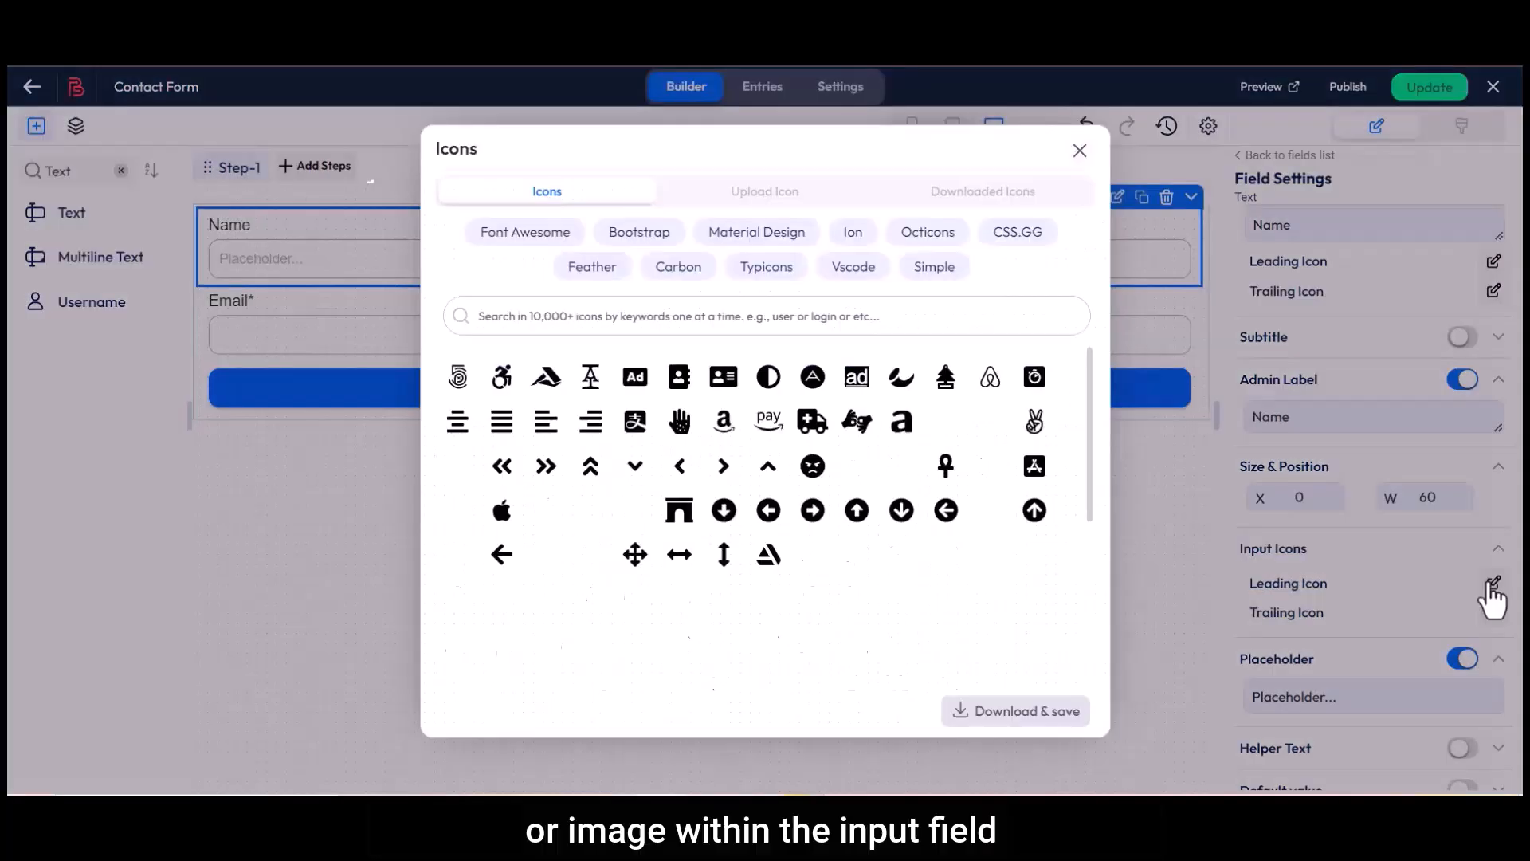
pyautogui.click(594, 317)
pyautogui.write('user')
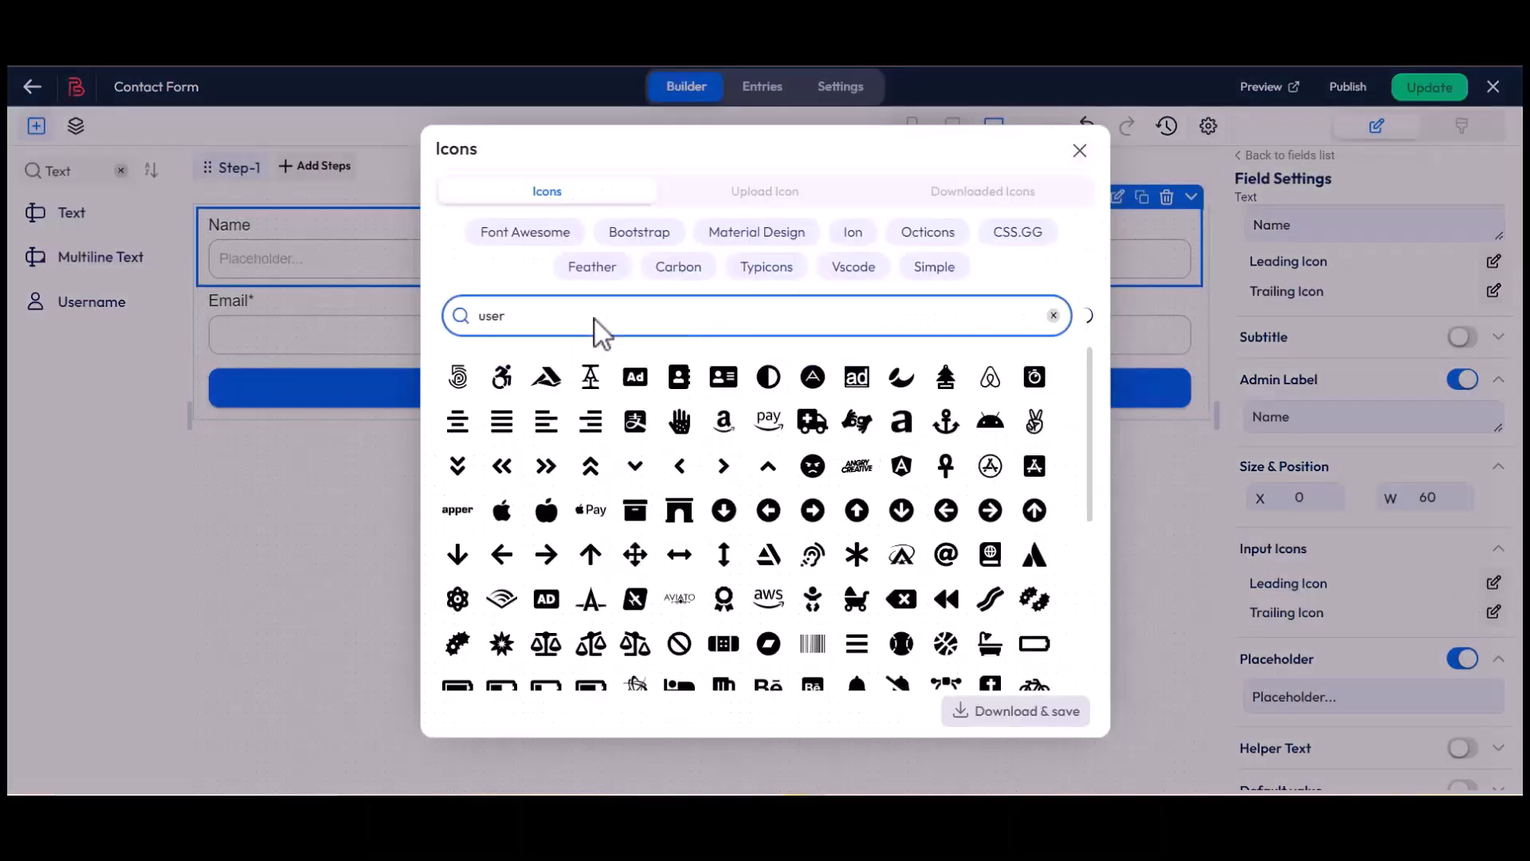
pyautogui.click(635, 379)
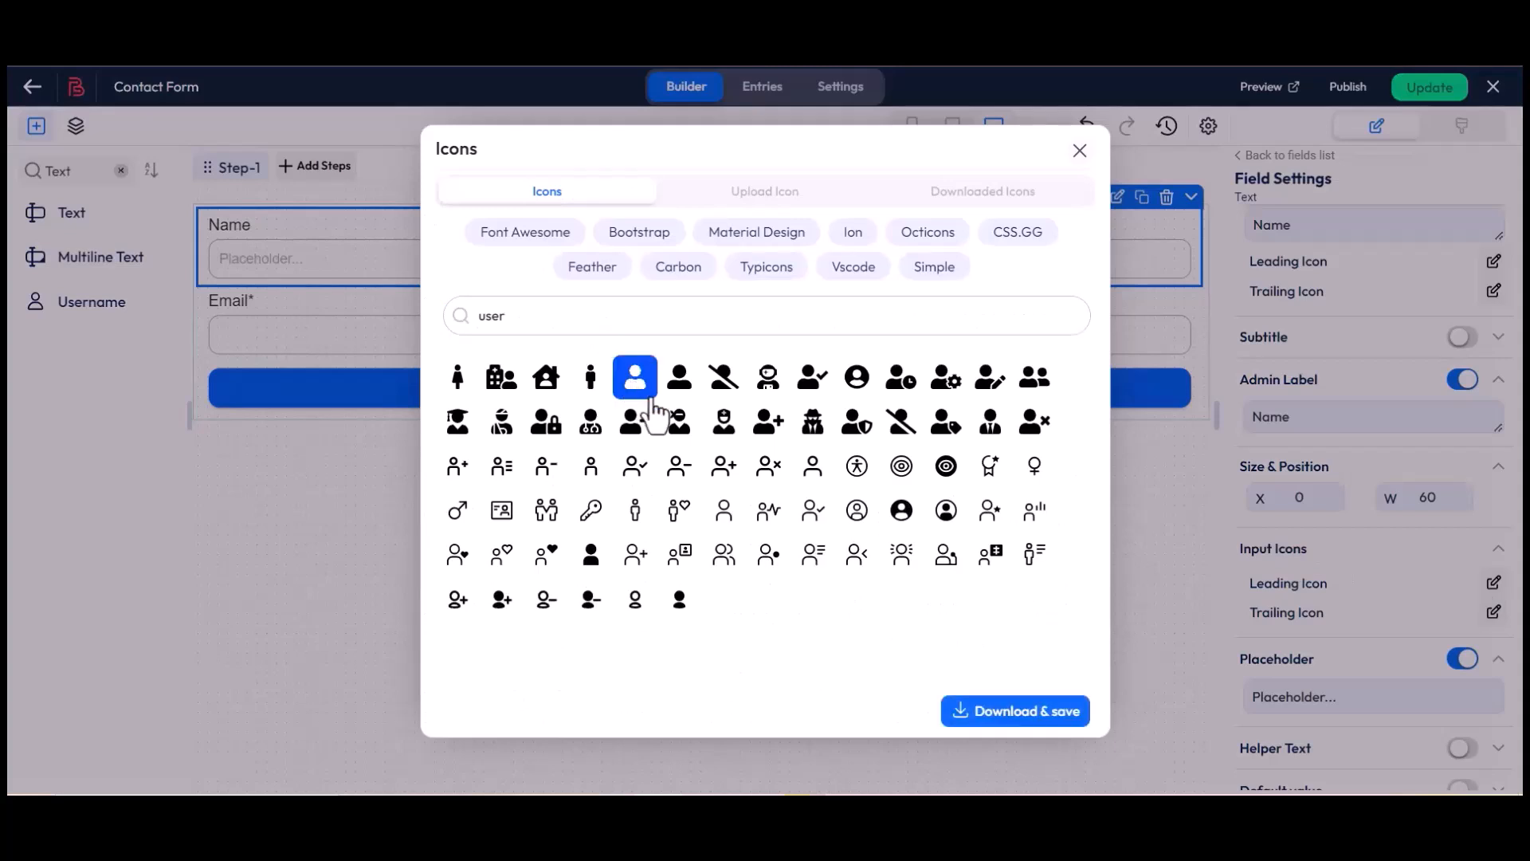
pyautogui.click(1012, 711)
# Open the Name field's placeholder text for editing
pyautogui.moveTo(1239, 659); pyautogui.dragTo(1345, 701)
pyautogui.click(1316, 664)
pyautogui.click(1256, 701)
pyautogui.click(1346, 701)
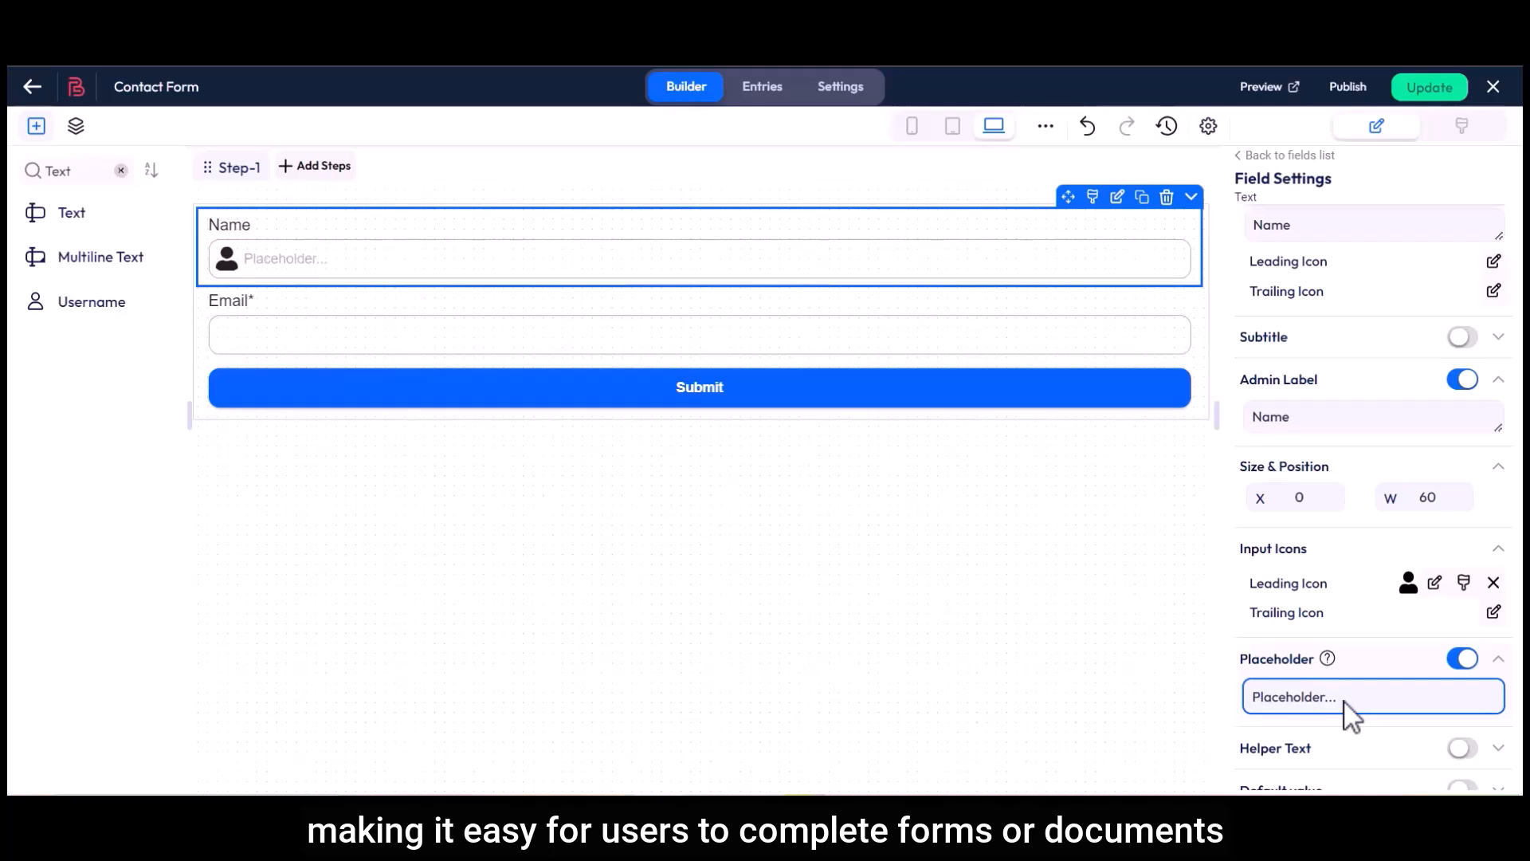
# Try enabling helper text under the Name field, then turn it back off
pyautogui.scroll(-4, 1345, 701)
pyautogui.moveTo(1240, 431); pyautogui.dragTo(1313, 433)
pyautogui.click(1314, 434)
pyautogui.click(1461, 432)
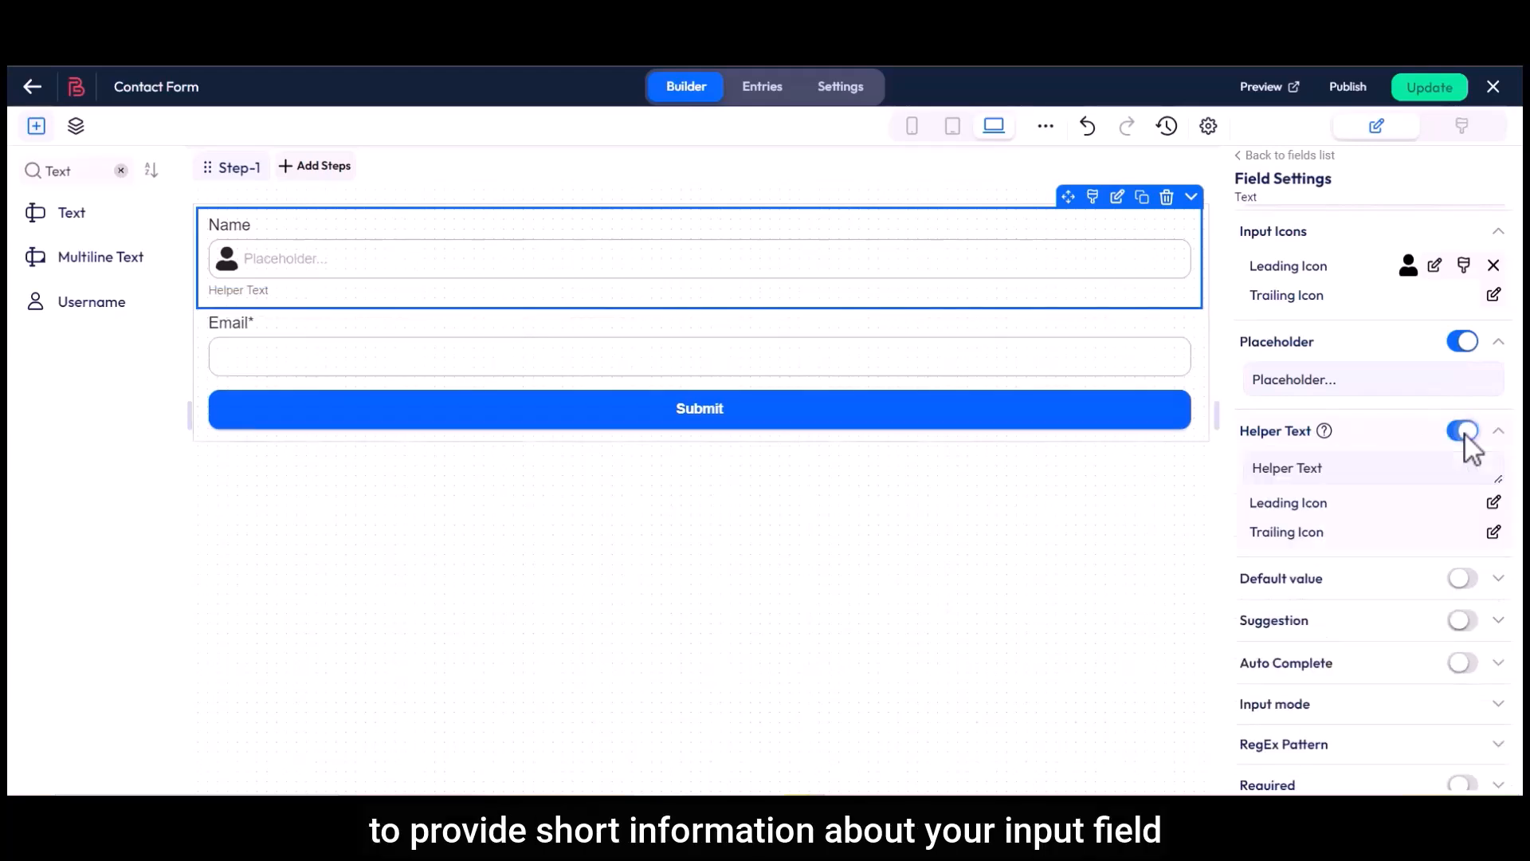
pyautogui.moveTo(1248, 468); pyautogui.dragTo(1330, 469)
pyautogui.click(1330, 468)
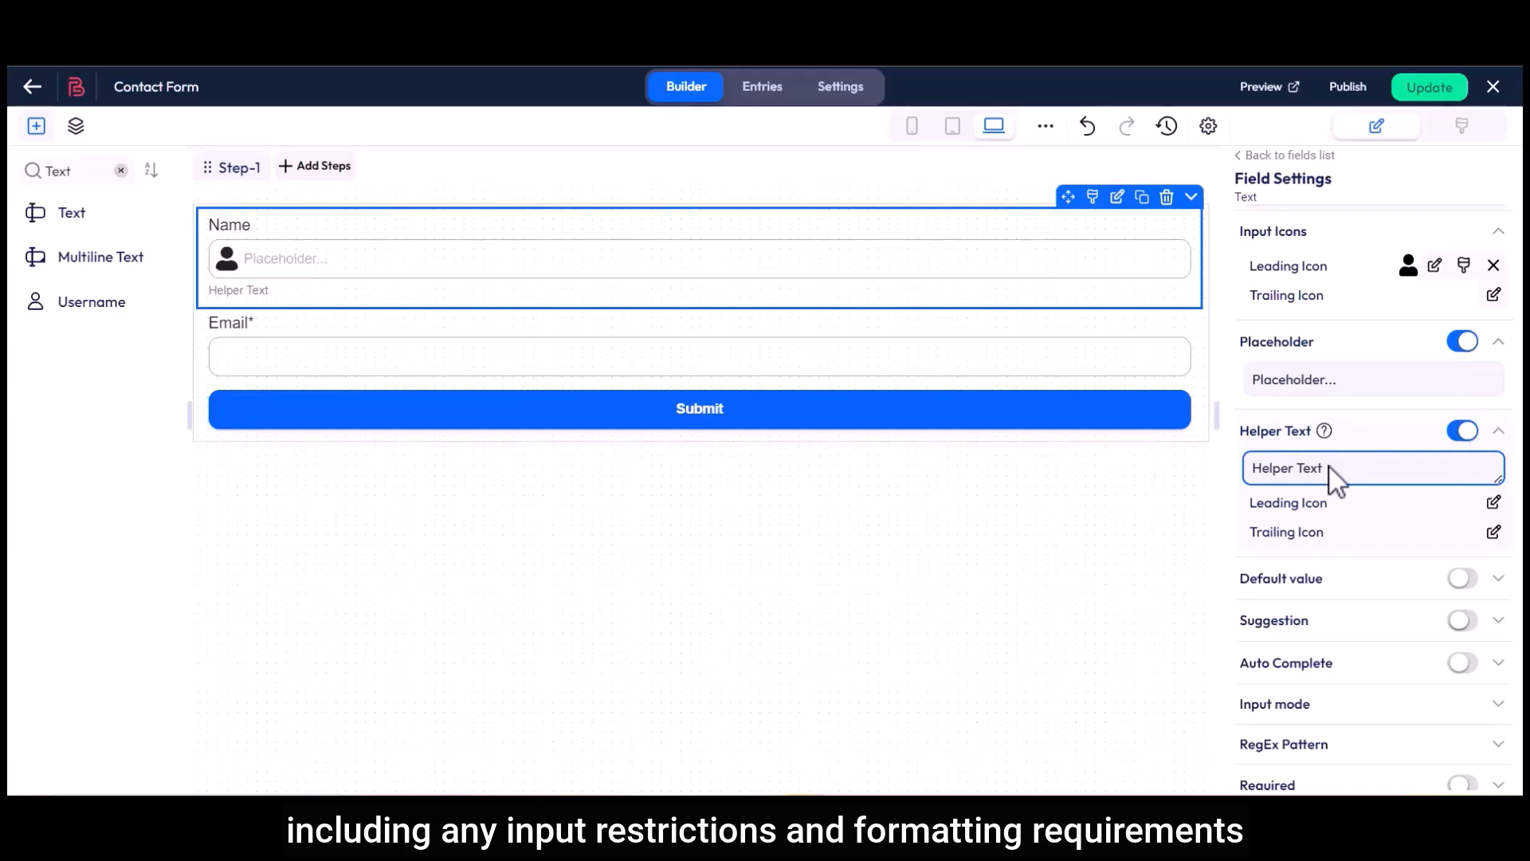
pyautogui.click(1468, 431)
# Try enabling a default value for the Name field, then turn it back off
pyautogui.moveTo(1245, 475); pyautogui.dragTo(1332, 478)
pyautogui.click(1336, 475)
pyautogui.click(1468, 475)
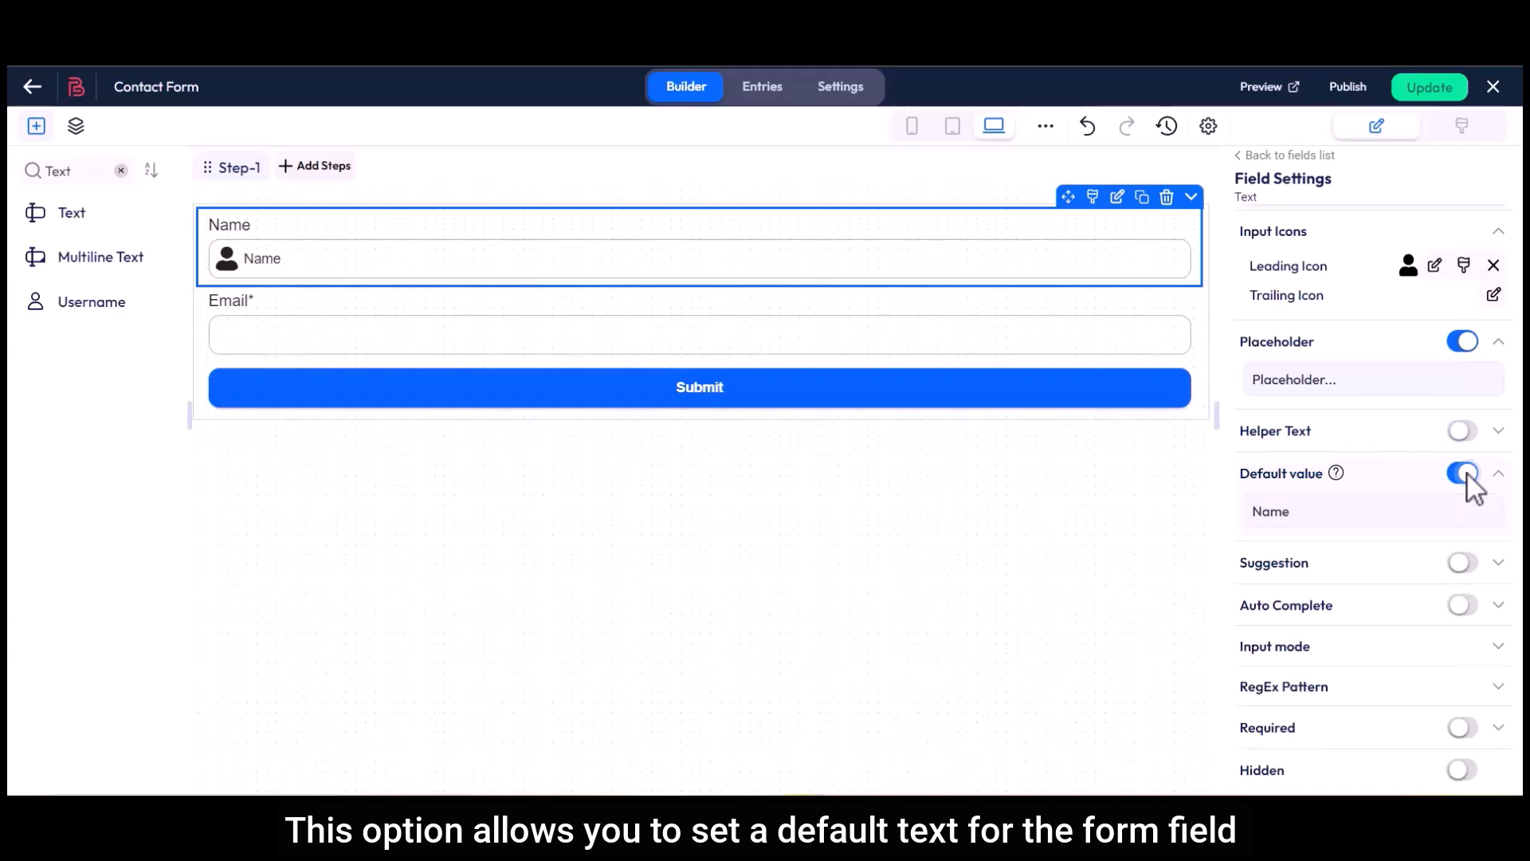
pyautogui.click(1302, 511)
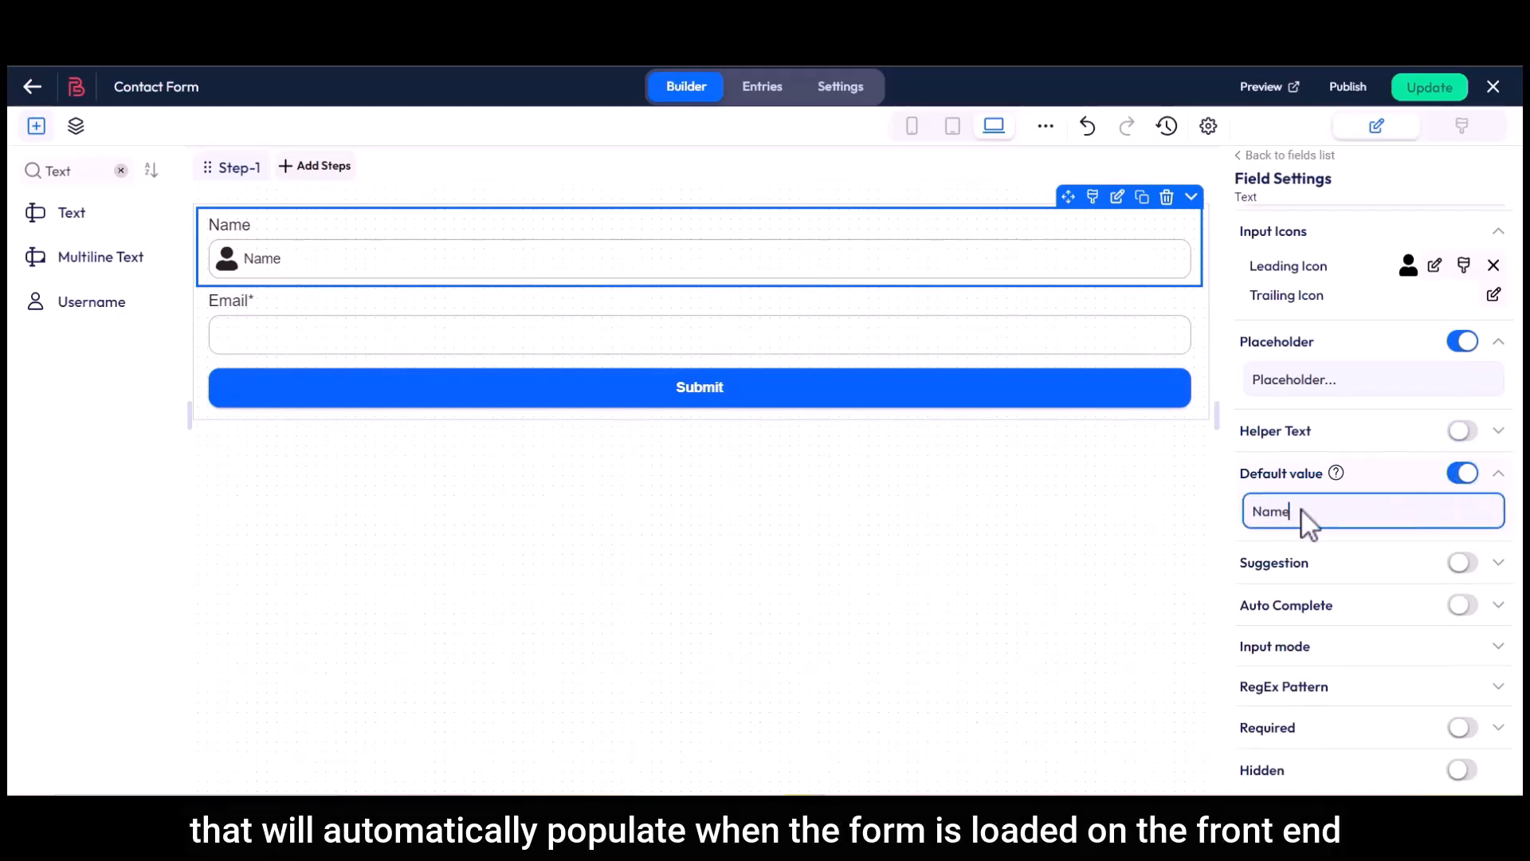
pyautogui.click(1462, 474)
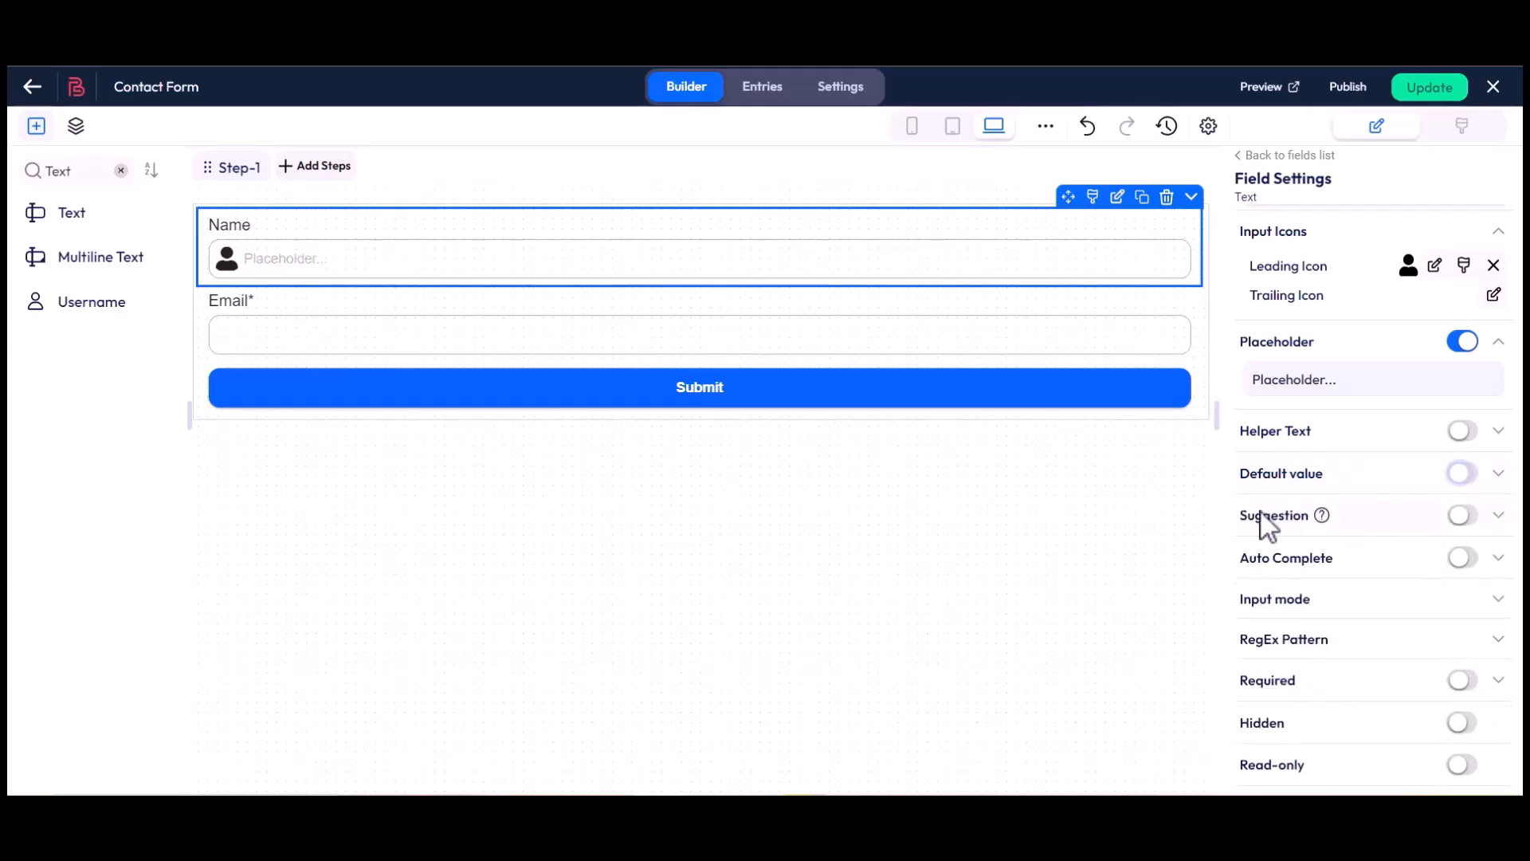
# Enable suggestions for the Name field and add the options "Mr.", "Mst." and "Dr.", deleting the extra fourth option
pyautogui.click(1464, 515)
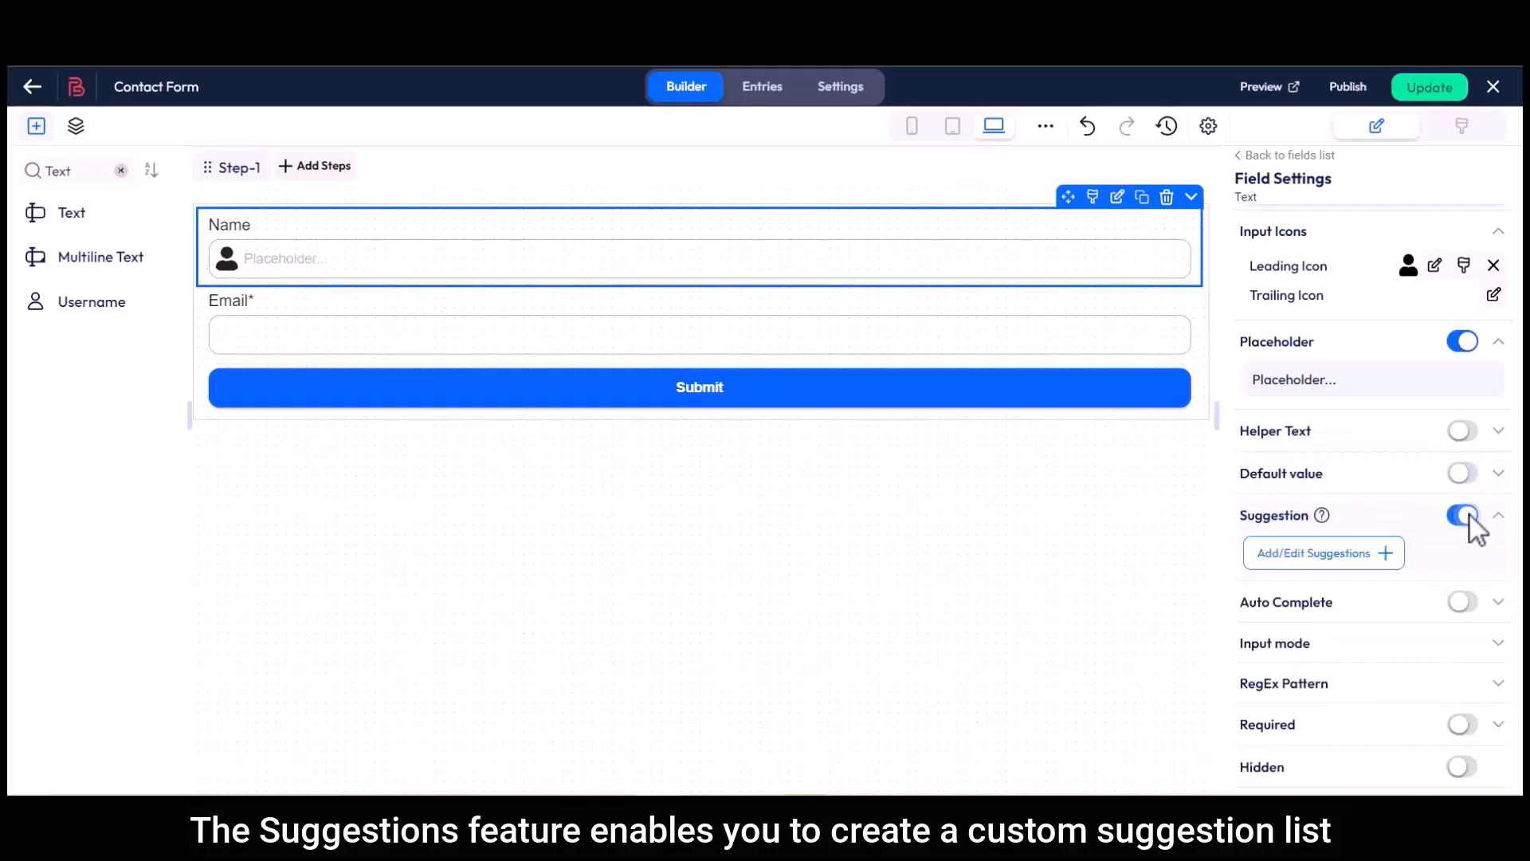
pyautogui.click(1319, 557)
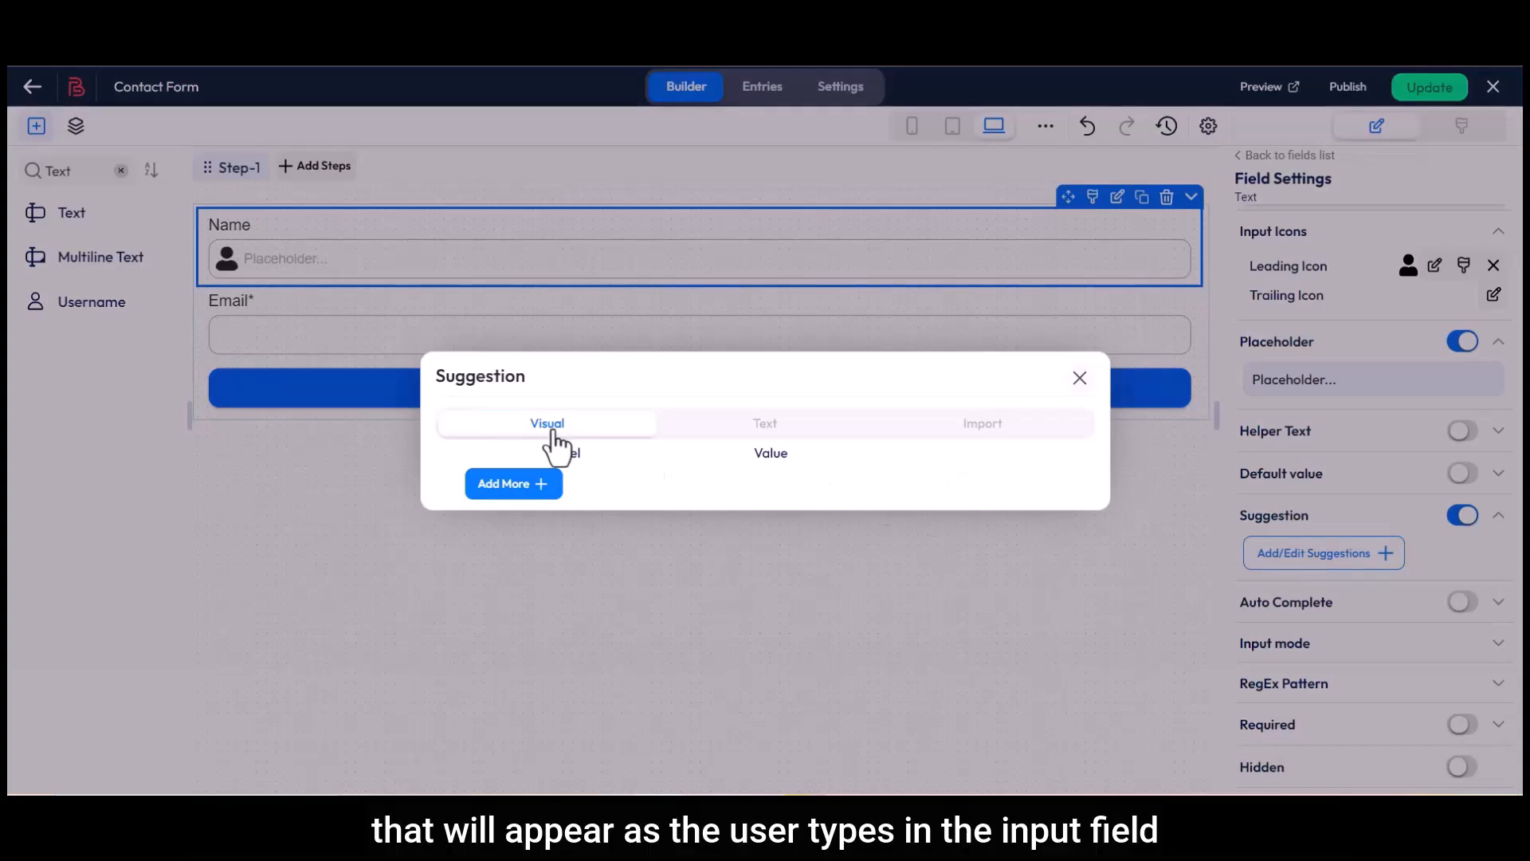
pyautogui.click(478, 427)
pyautogui.write('Mr.')
pyautogui.click(518, 464)
pyautogui.write('Mst.')
pyautogui.click(522, 506)
pyautogui.write('Dr.')
pyautogui.click(517, 545)
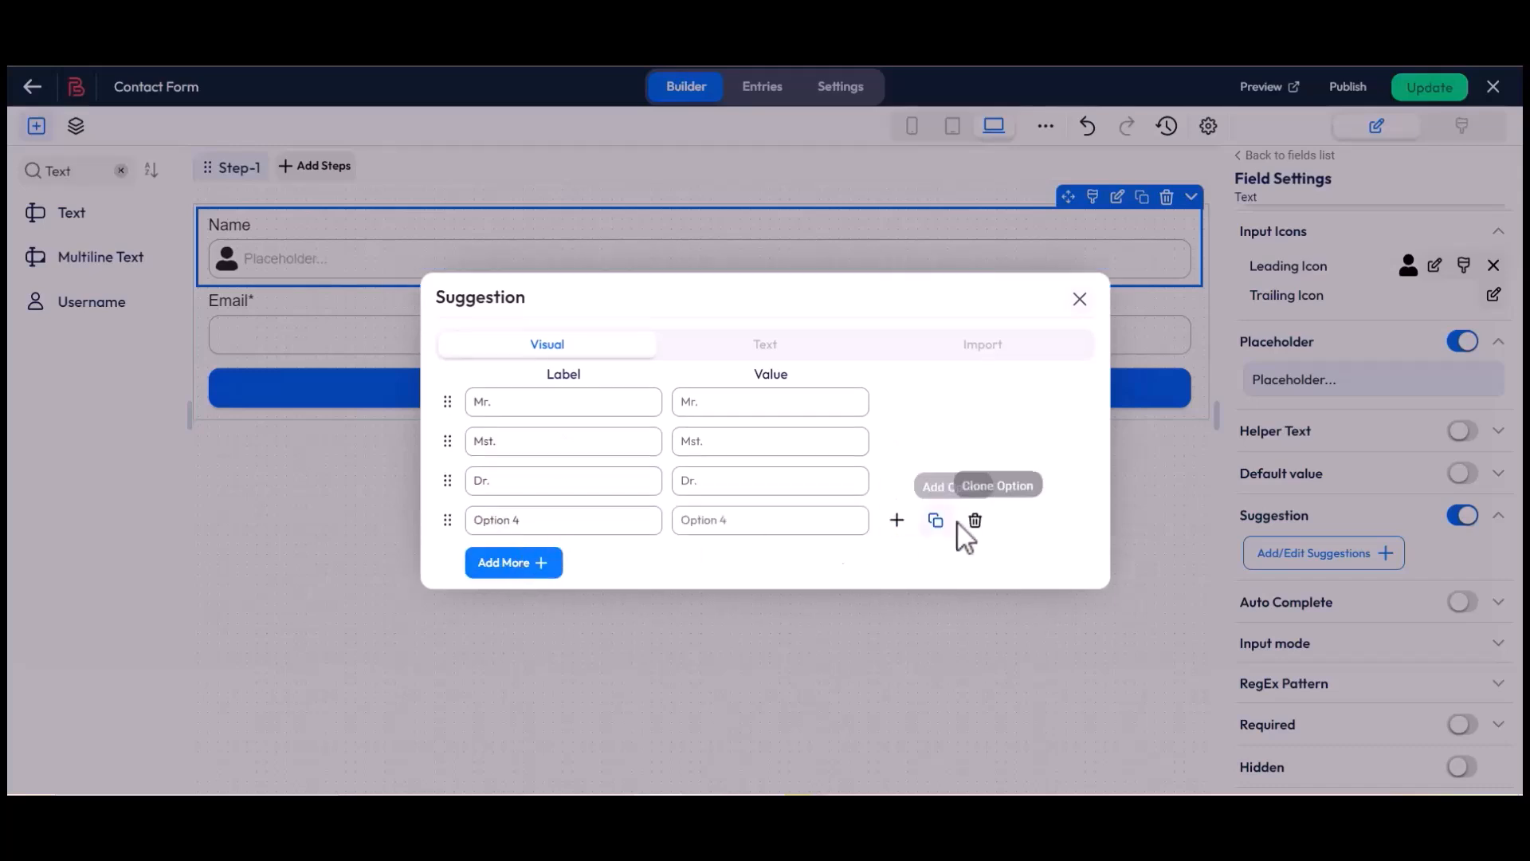
pyautogui.click(974, 521)
# Review the suggestion list in its plain-text form and close the suggestion editor
pyautogui.click(777, 351)
pyautogui.moveTo(444, 387); pyautogui.dragTo(465, 443)
pyautogui.click(461, 441)
pyautogui.click(1080, 305)
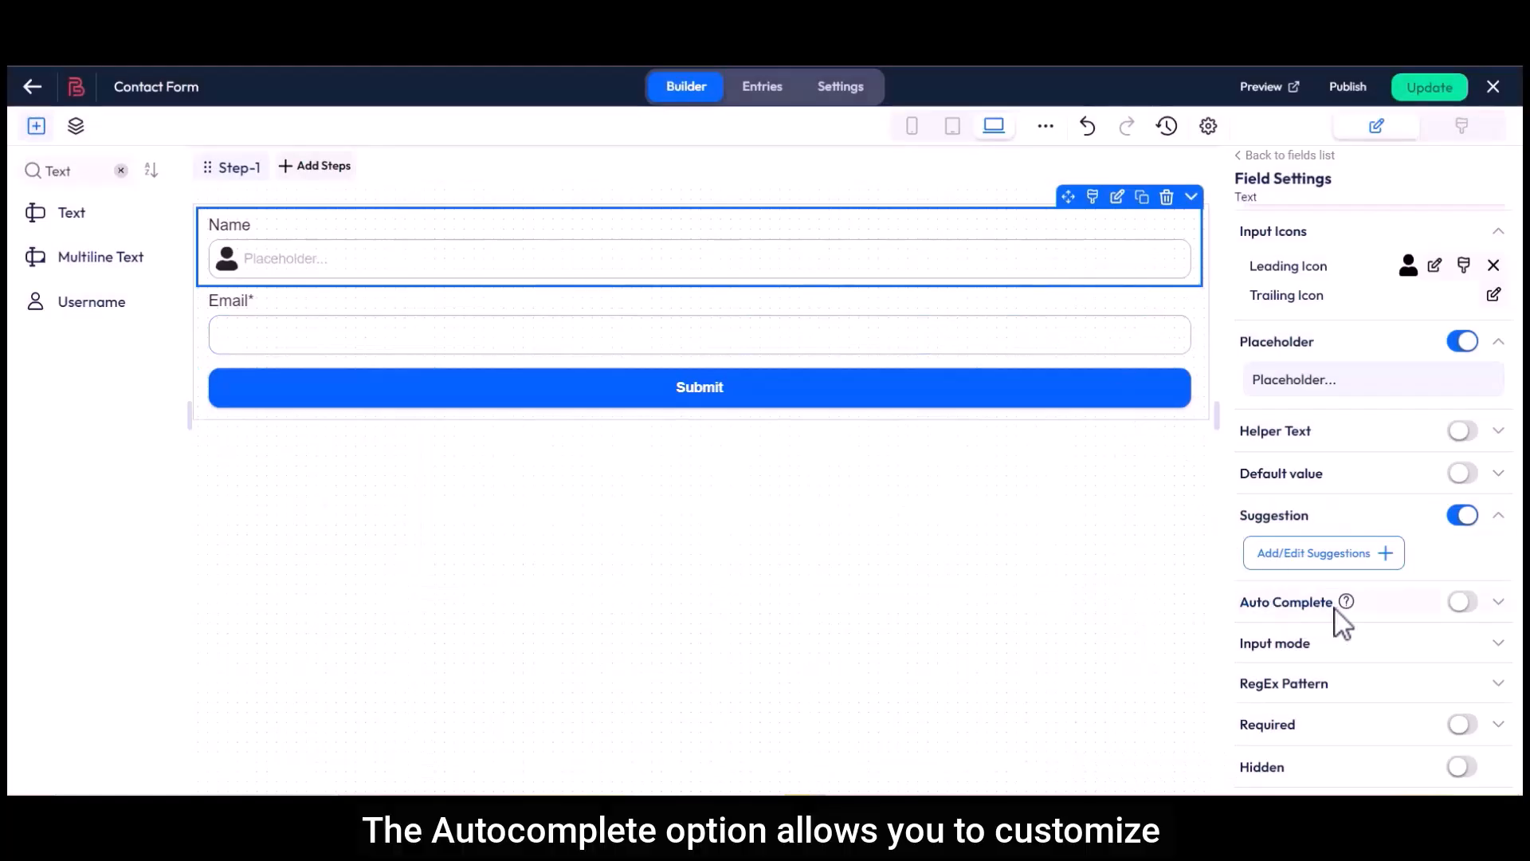
# Try enabling Auto Complete for the Name field, look through its options, and turn it back off
pyautogui.click(1467, 603)
pyautogui.click(1324, 640)
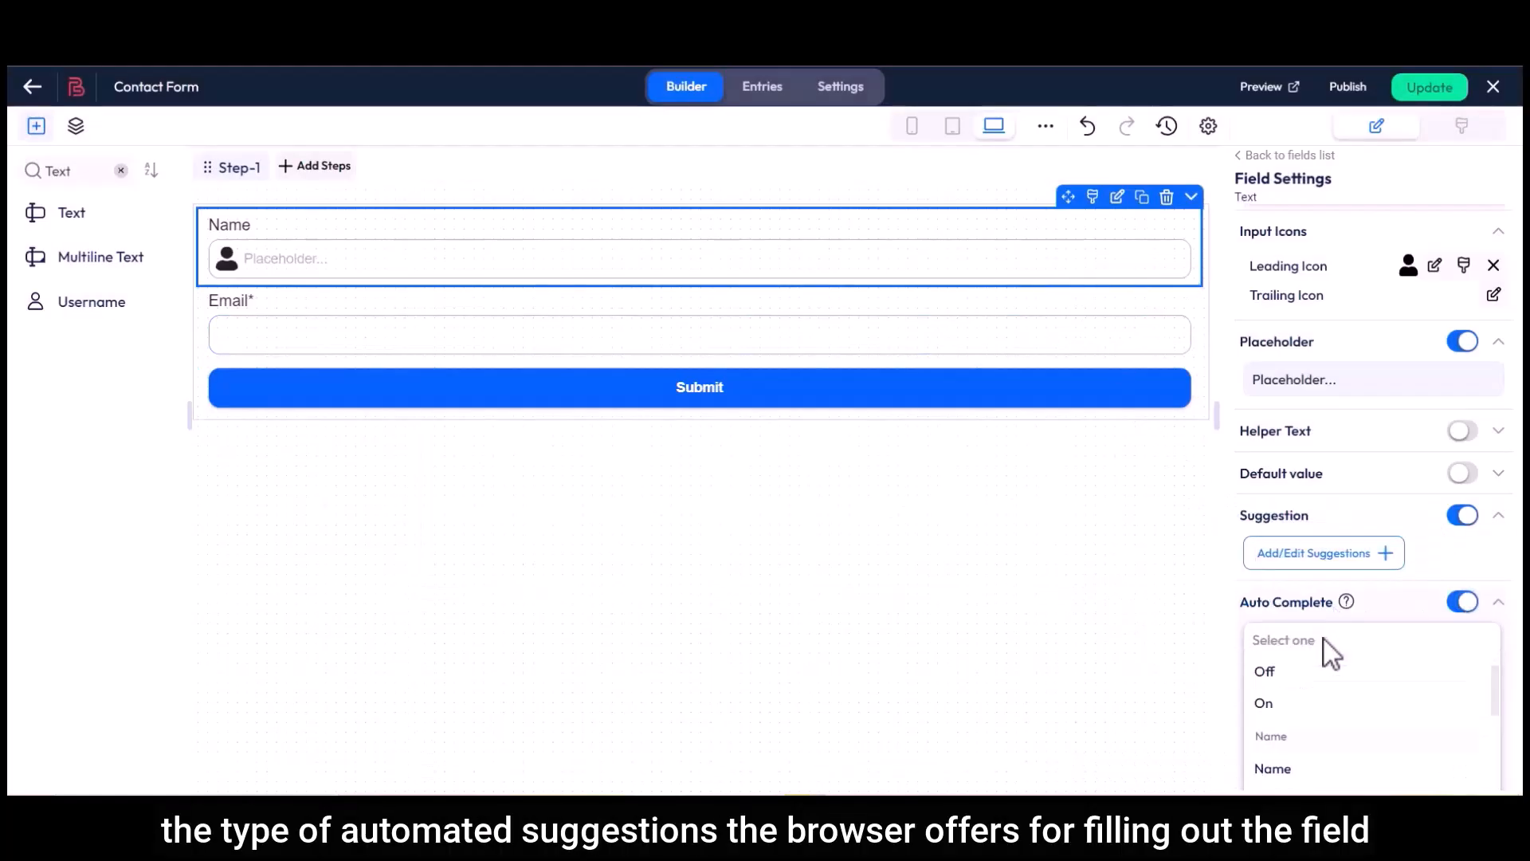
pyautogui.scroll(-5, 1323, 639)
pyautogui.scroll(5, 1323, 639)
pyautogui.click(1376, 630)
pyautogui.click(1469, 619)
# Set the Name field's input mode to text
pyautogui.scroll(-3, 1468, 618)
pyautogui.moveTo(1241, 410); pyautogui.dragTo(1311, 409)
pyautogui.click(1310, 409)
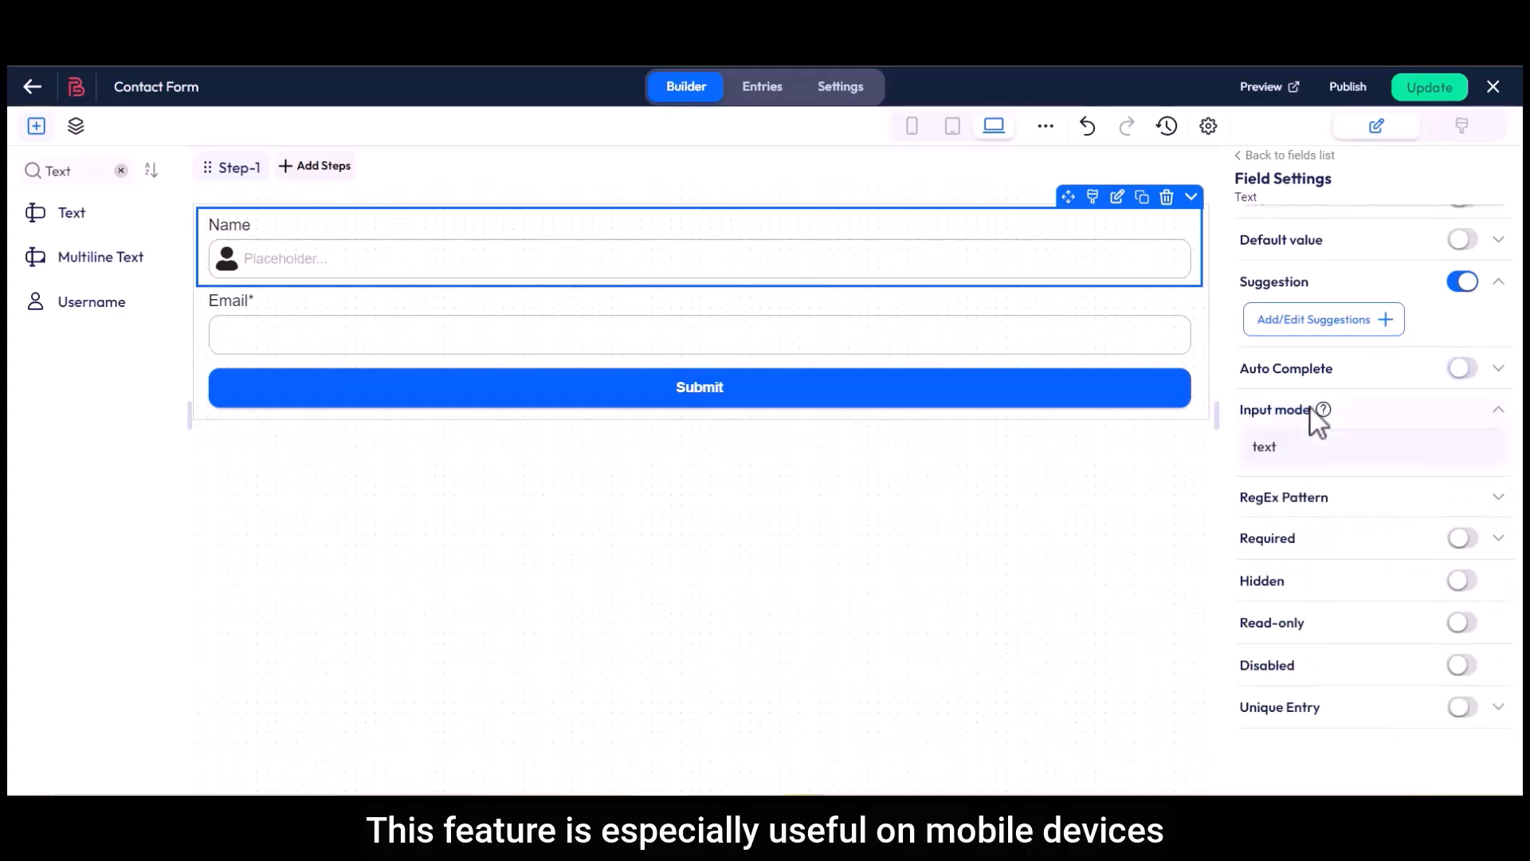
pyautogui.click(1273, 446)
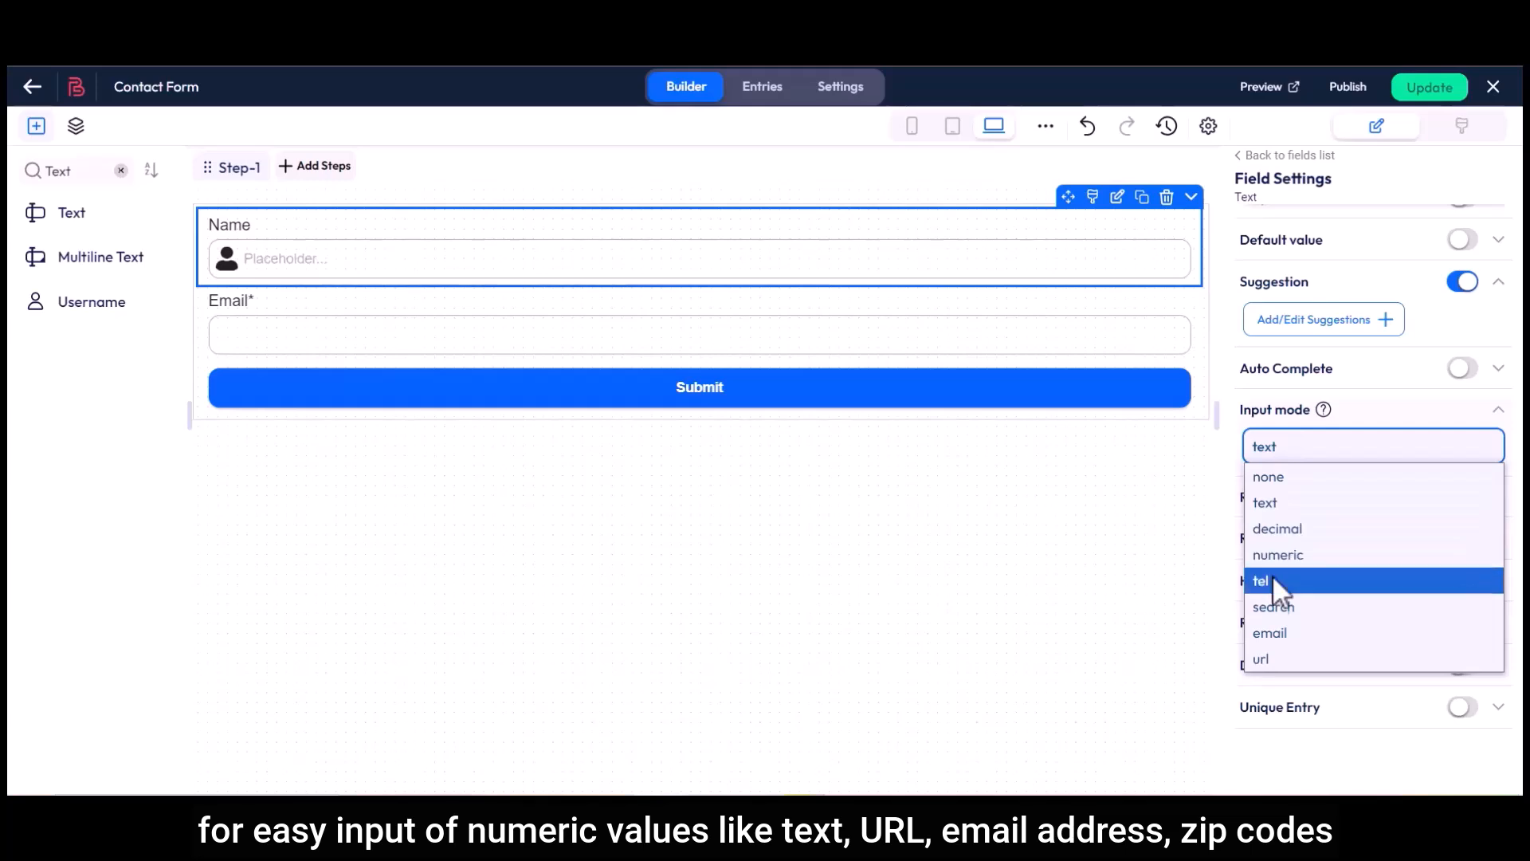
pyautogui.click(1279, 507)
# Look through the preset expressions available for the Name field's RegEx Pattern and collapse the section
pyautogui.click(1296, 500)
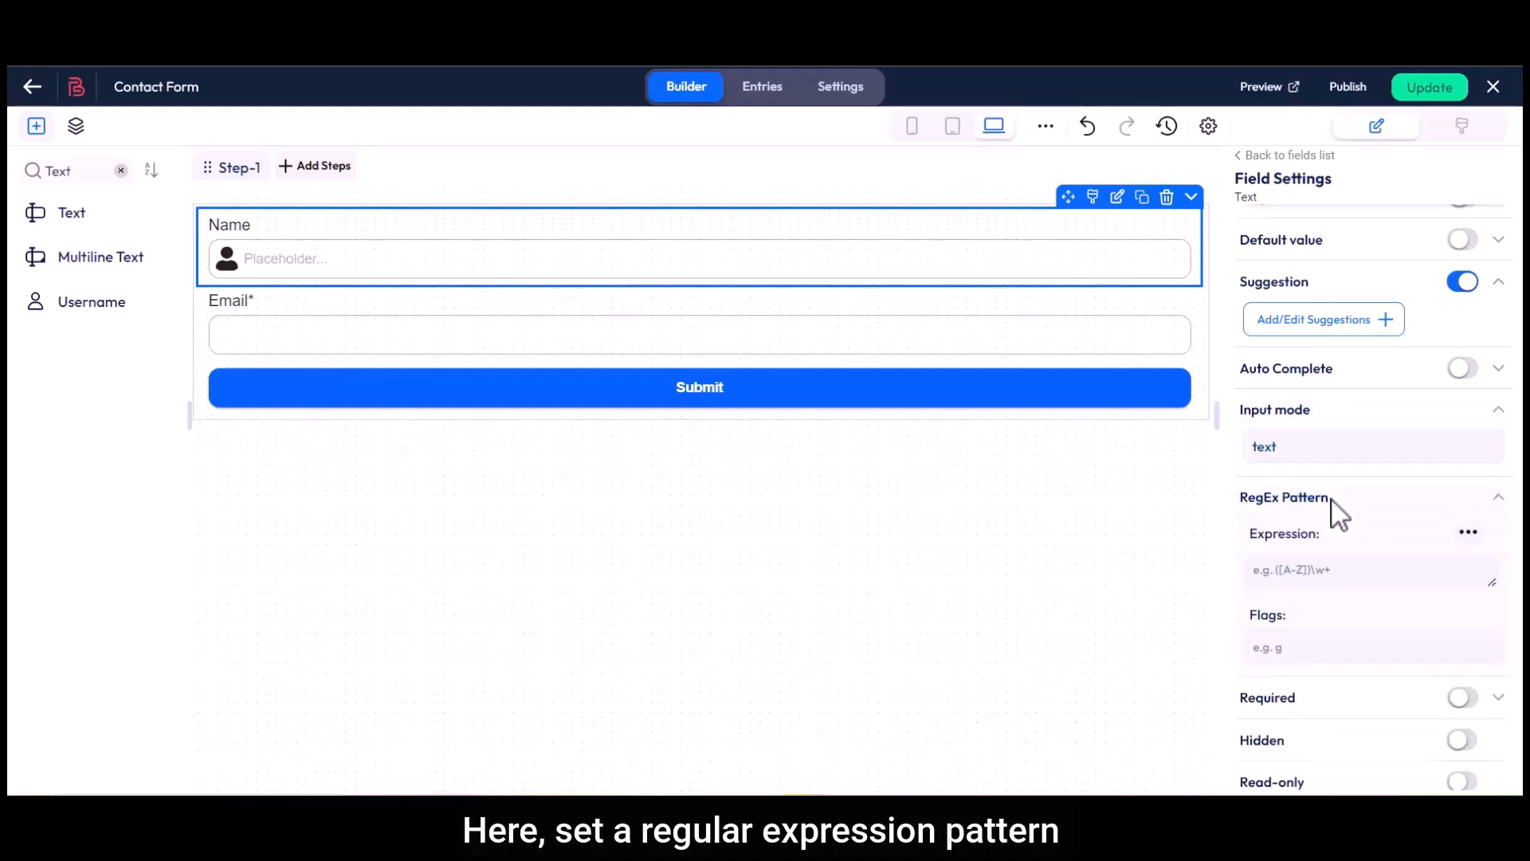
pyautogui.click(1468, 533)
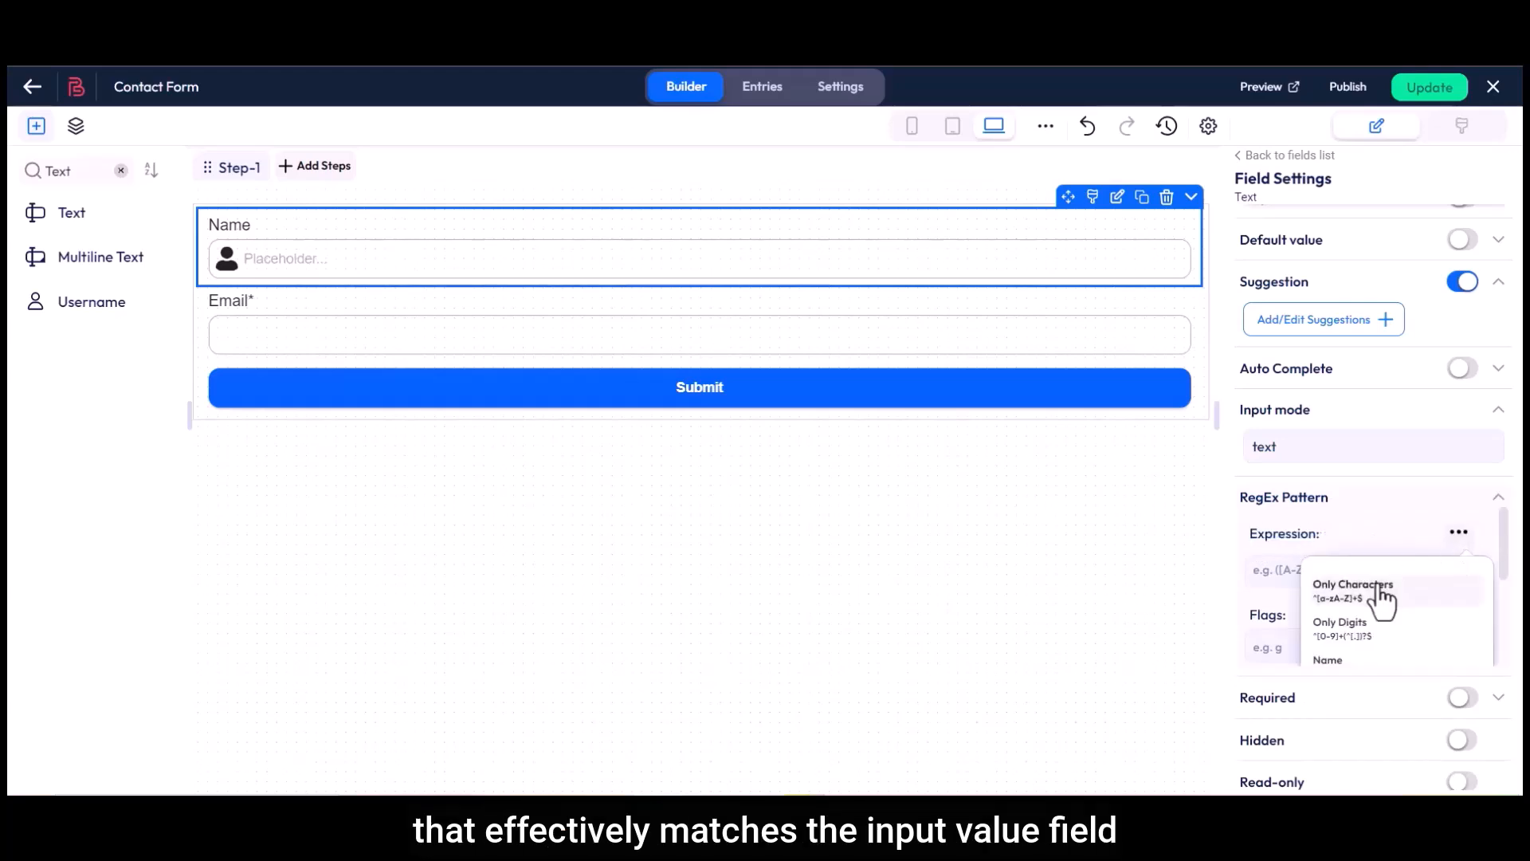
pyautogui.scroll(-3, 1339, 647)
pyautogui.scroll(2, 1341, 652)
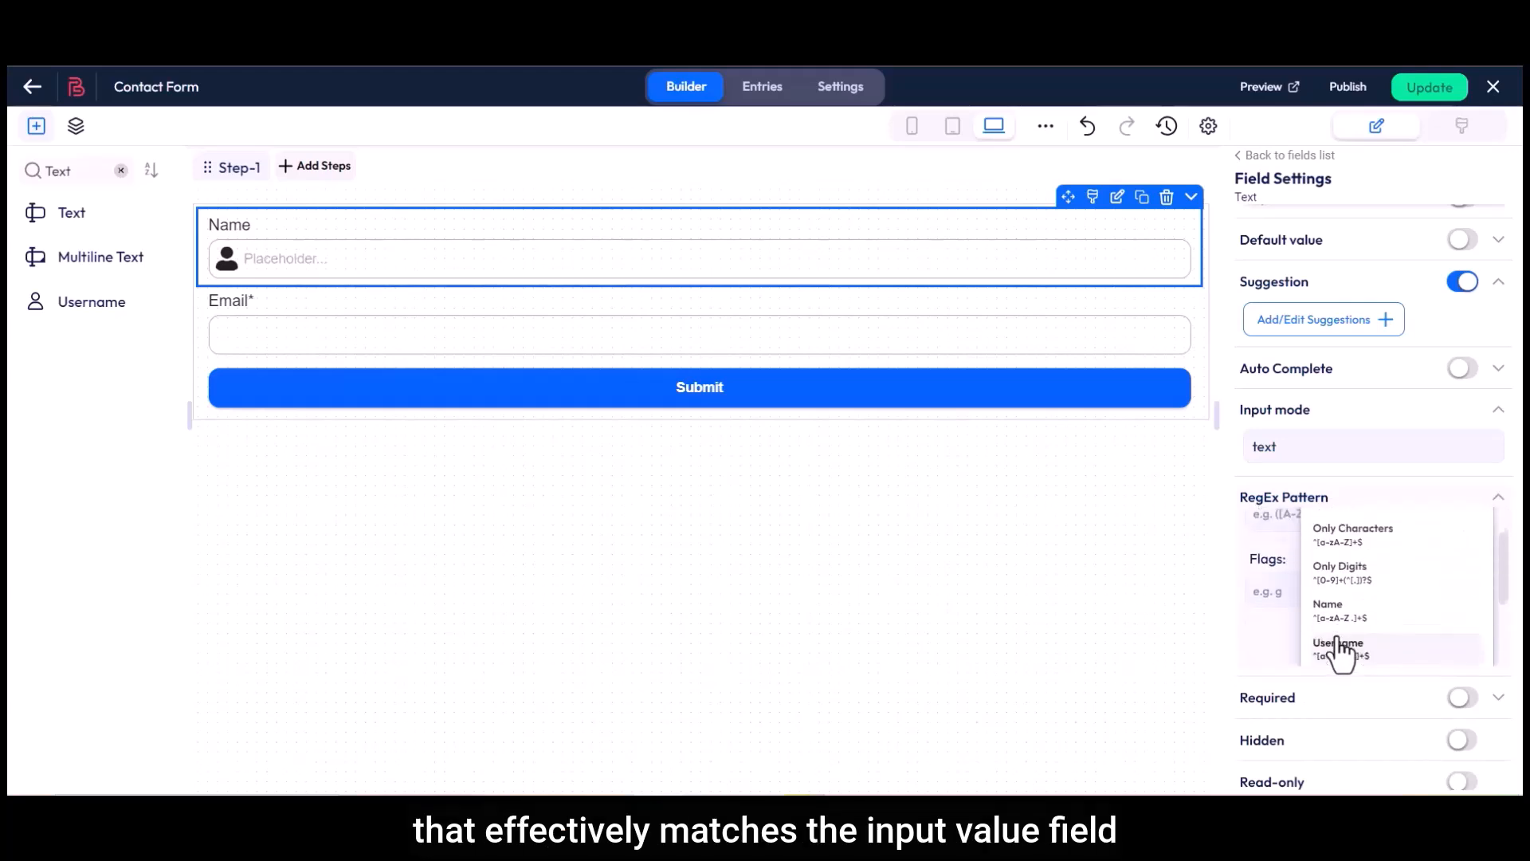
pyautogui.click(1341, 501)
# Make the Name field required, enable its custom error message and save the message text "This field is required"
pyautogui.moveTo(1240, 538); pyautogui.dragTo(1296, 543)
pyautogui.click(1299, 543)
pyautogui.click(1465, 539)
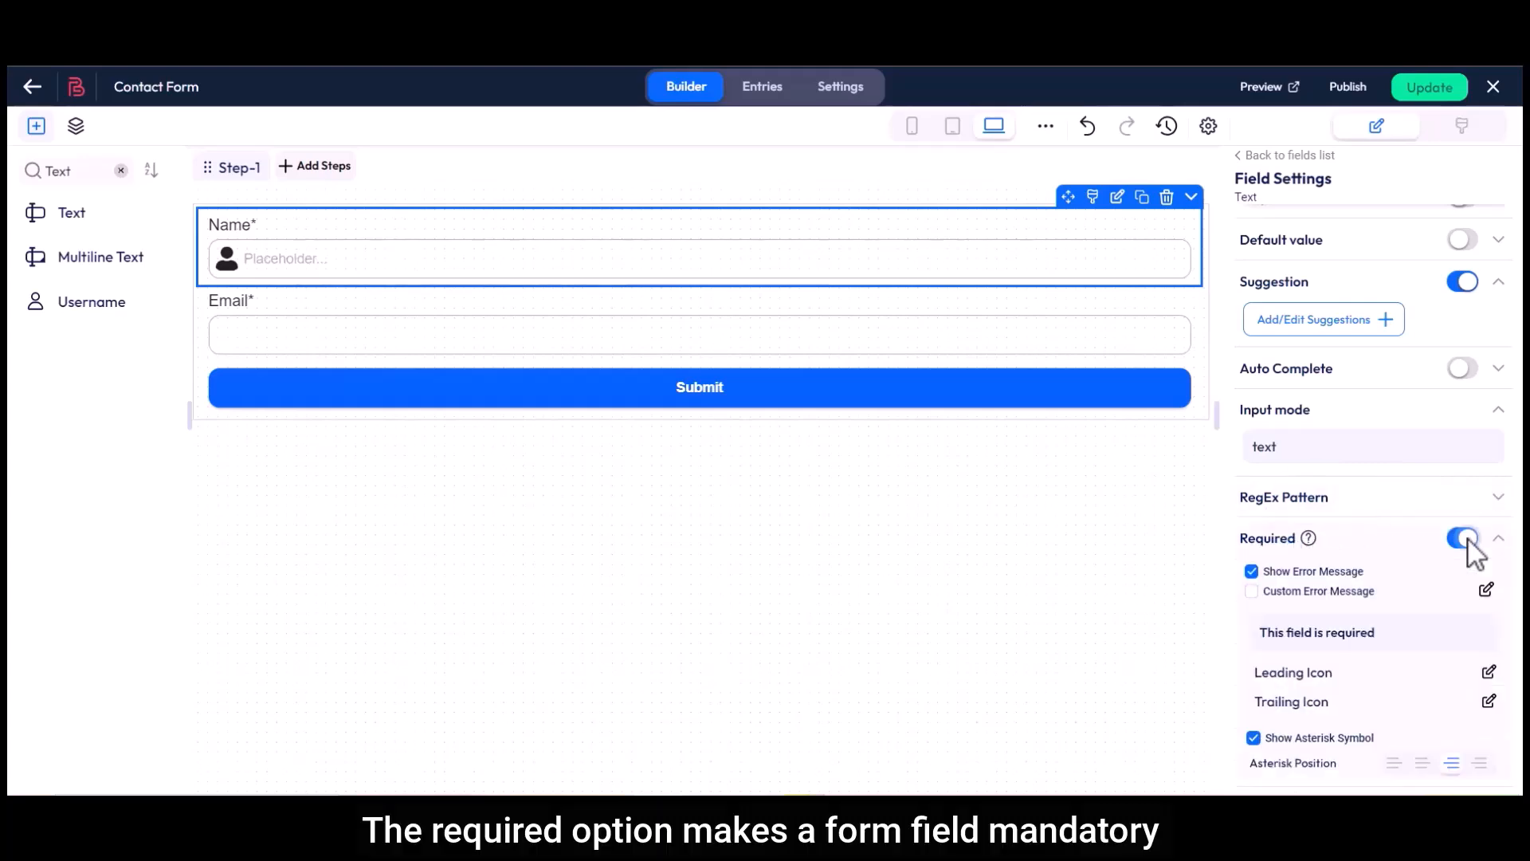
pyautogui.click(1251, 592)
pyautogui.click(1487, 591)
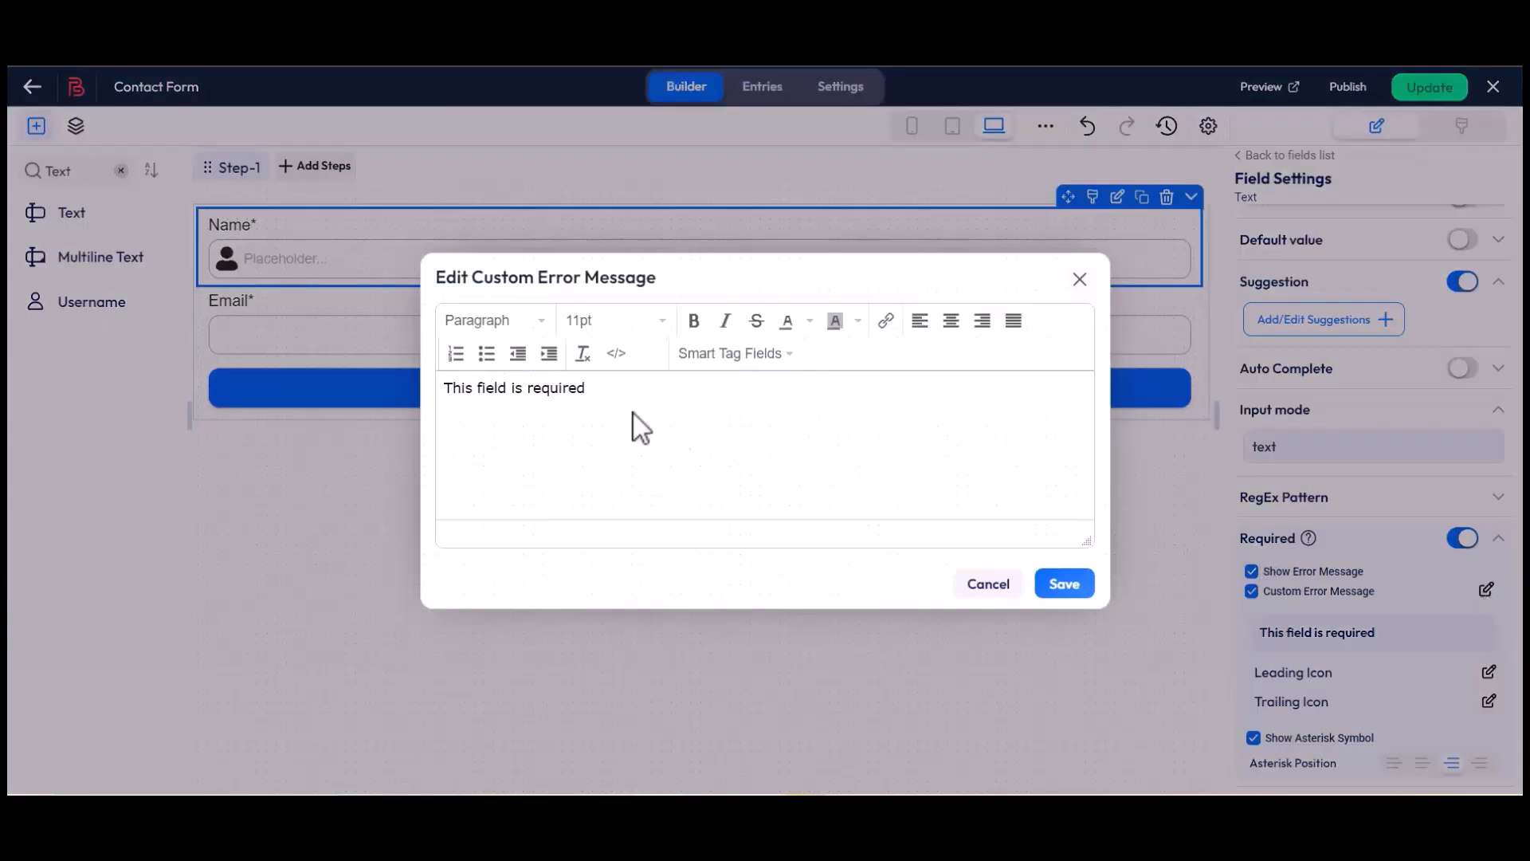
pyautogui.moveTo(445, 388); pyautogui.dragTo(587, 388)
pyautogui.click(711, 429)
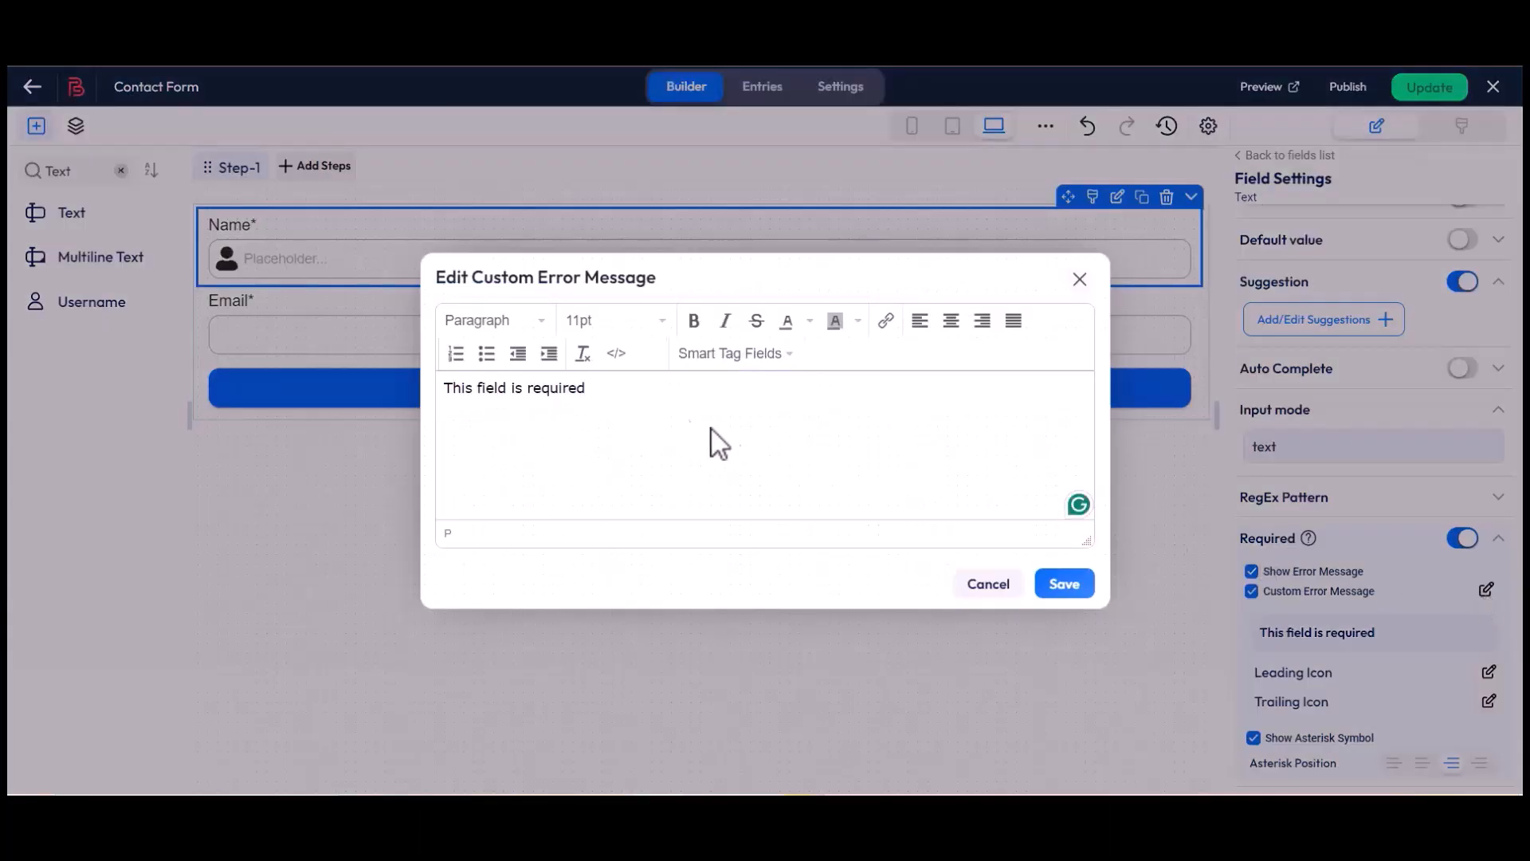
pyautogui.click(1064, 585)
# Try hiding and reshowing the Name field's asterisk symbol, and try out different asterisk positions
pyautogui.scroll(-3, 1242, 597)
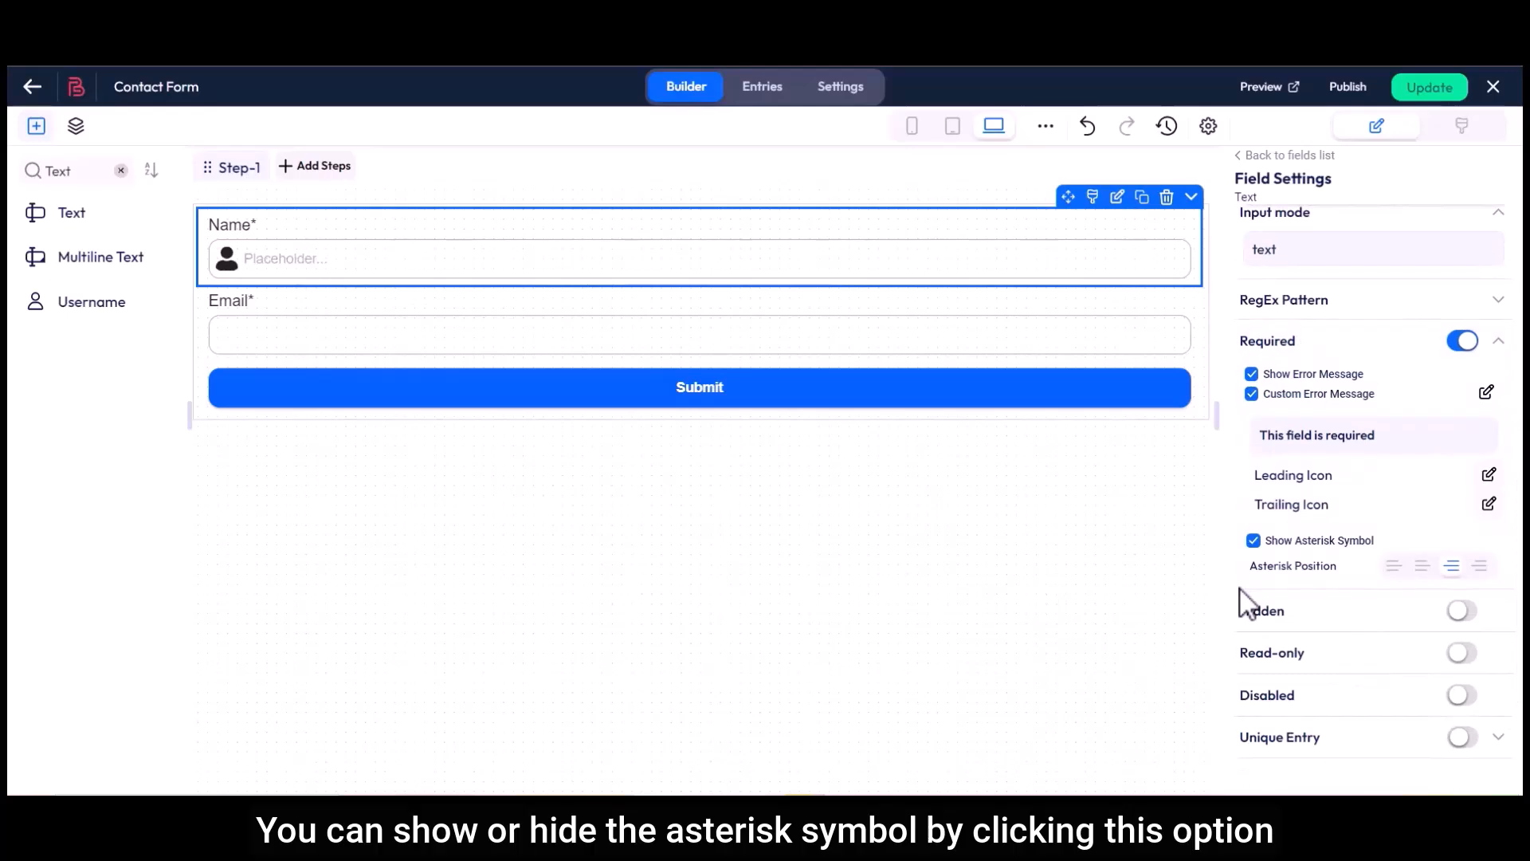
pyautogui.click(1254, 542)
pyautogui.click(1252, 543)
pyautogui.moveTo(1250, 568); pyautogui.dragTo(1267, 566)
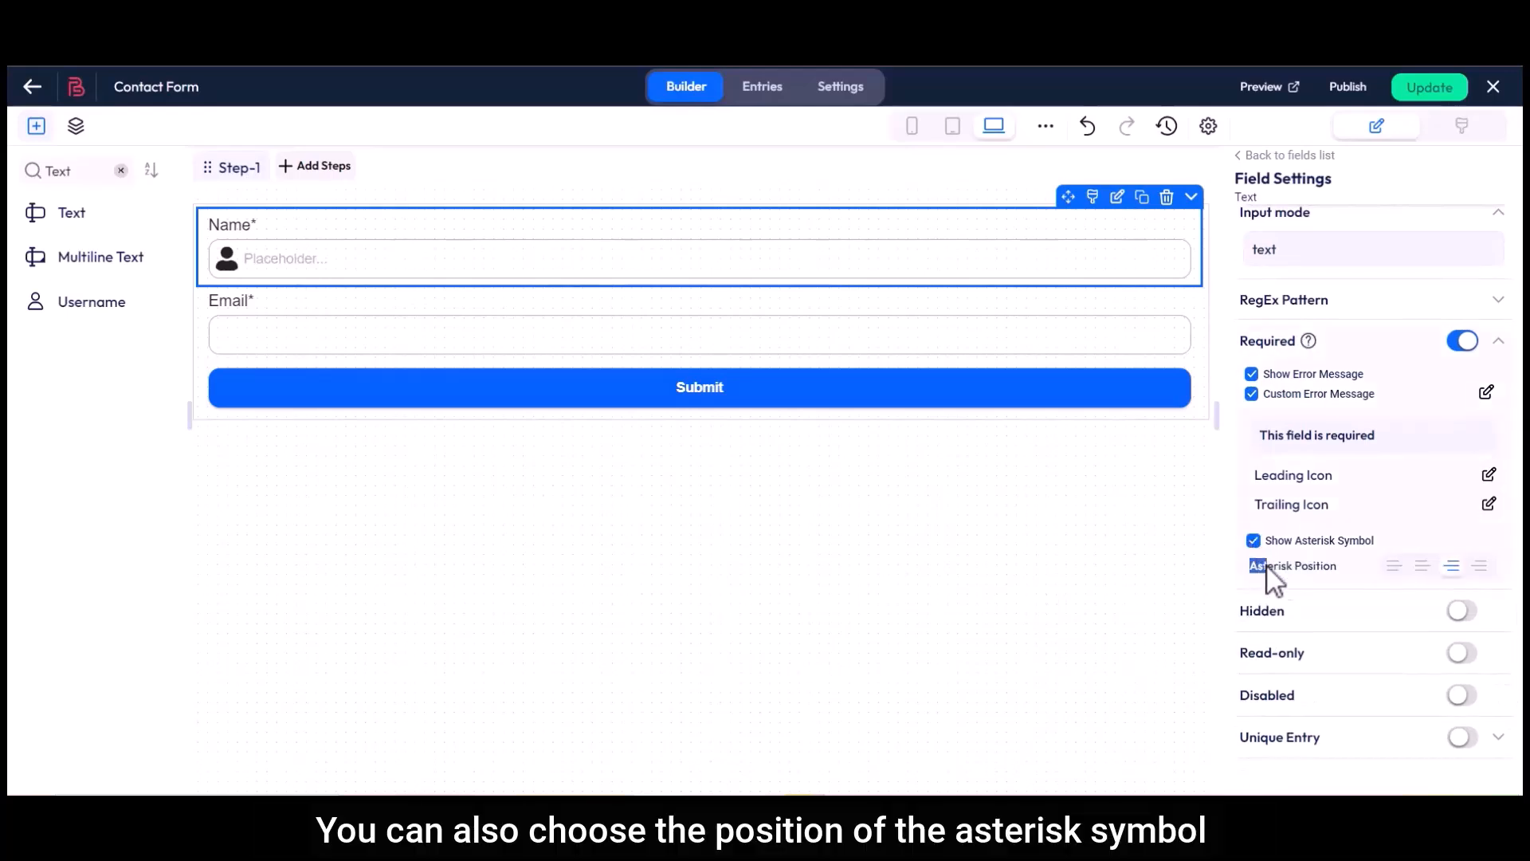
pyautogui.click(1337, 576)
pyautogui.click(1394, 567)
pyautogui.click(1451, 566)
pyautogui.click(1480, 566)
pyautogui.click(1452, 566)
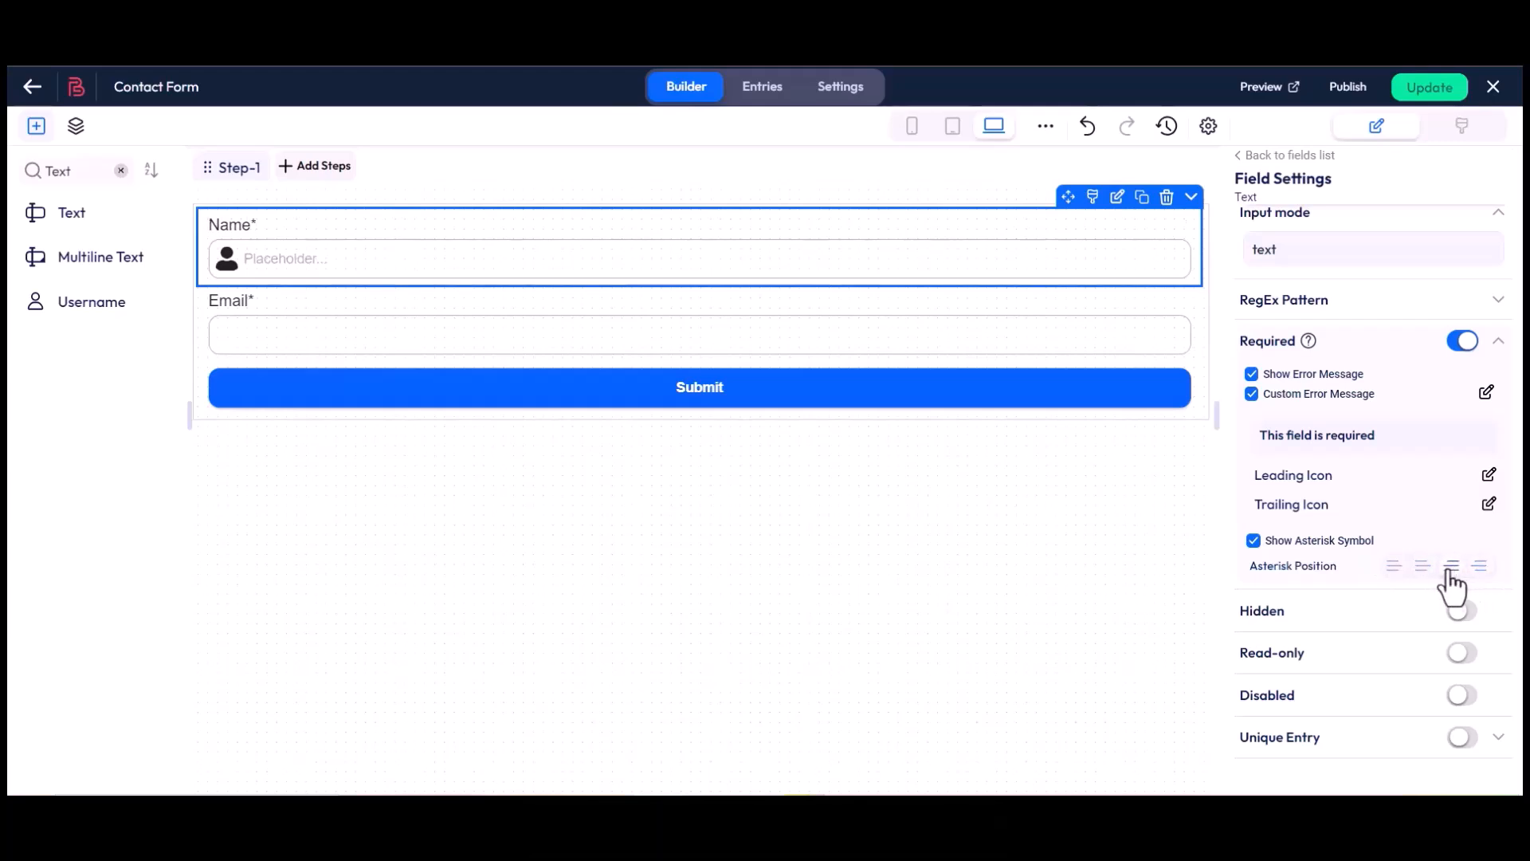
# Try the Hidden option on the Name field and turn it back off
pyautogui.moveTo(1242, 612); pyautogui.dragTo(1274, 614)
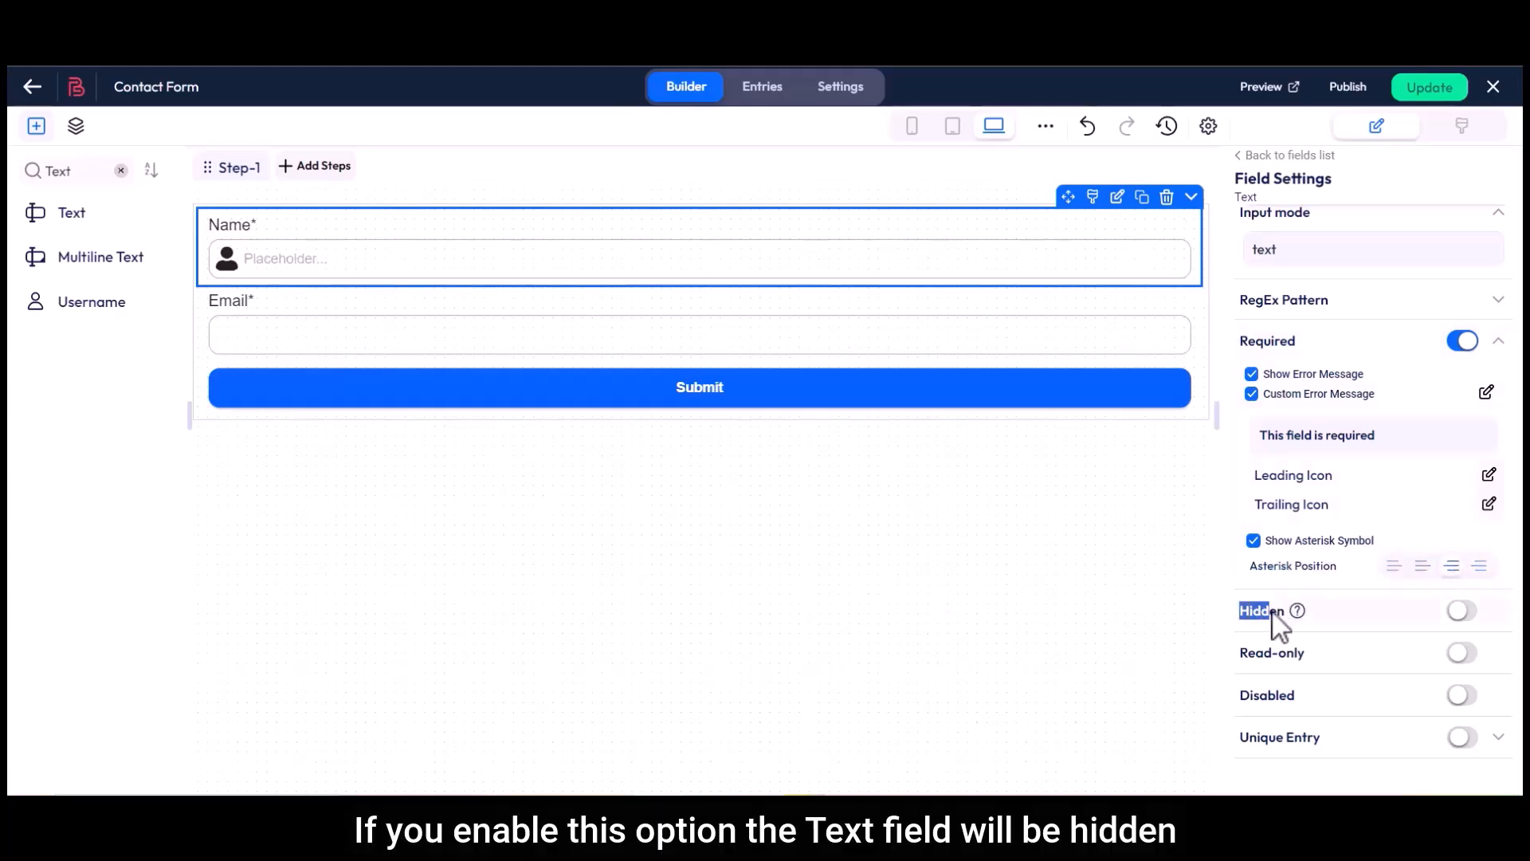
pyautogui.click(1471, 613)
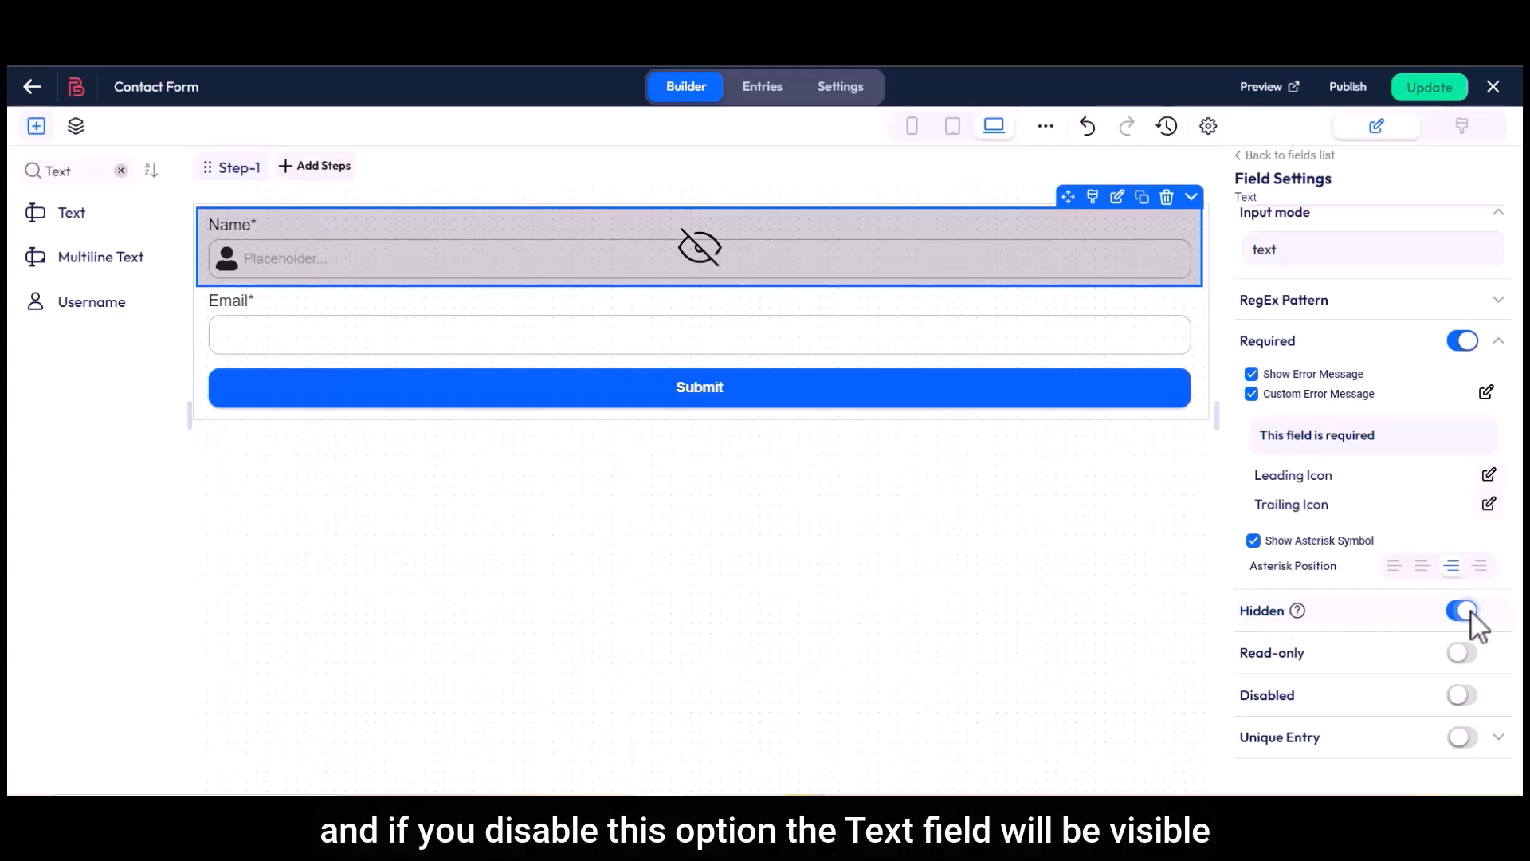
pyautogui.click(1471, 614)
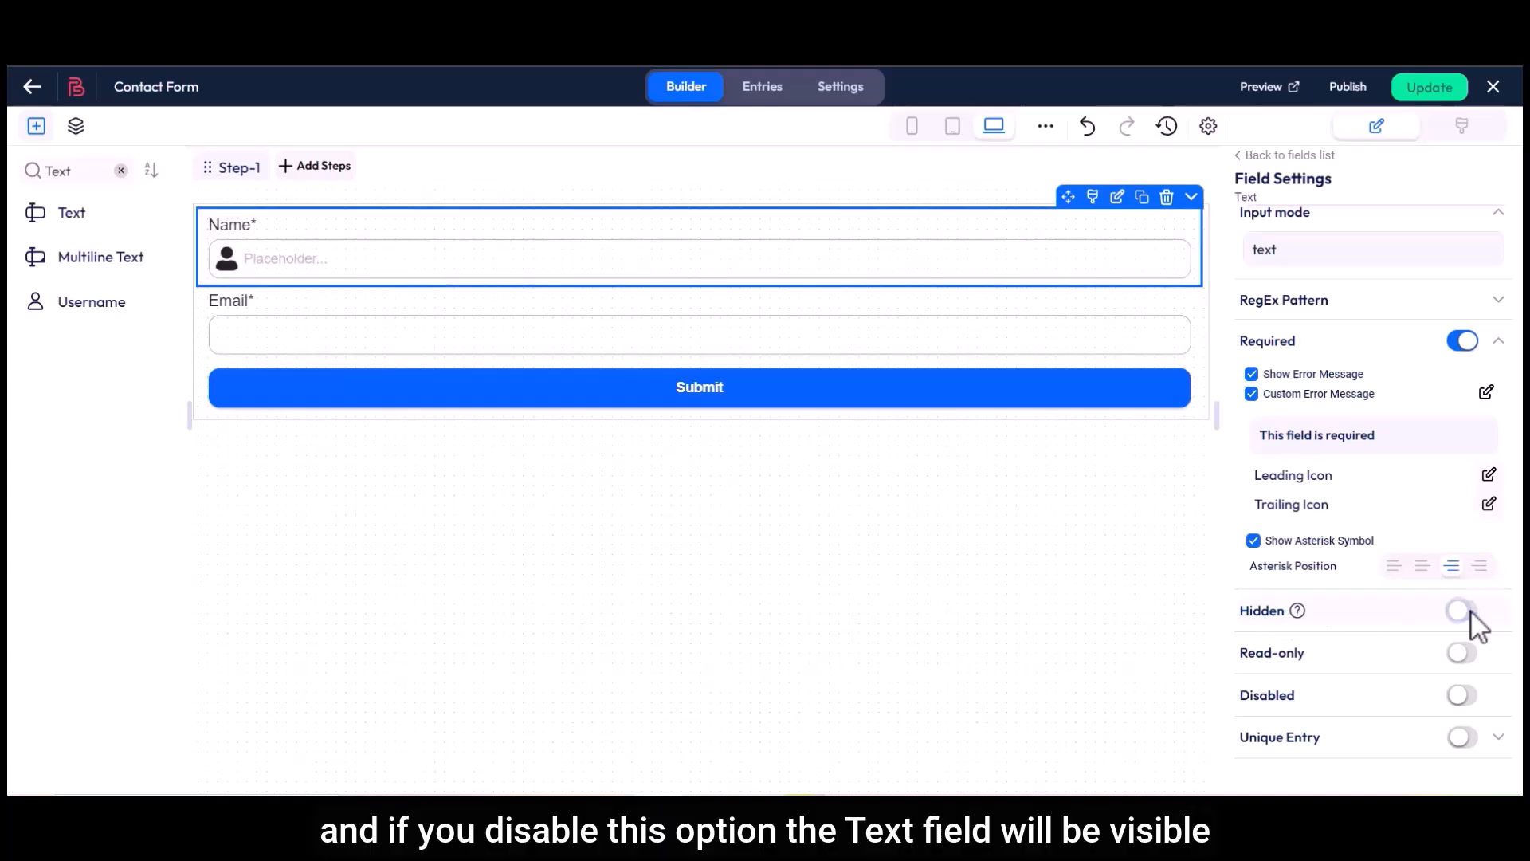
# Try the Read-only and Disabled options on the Name field and turn both back off
pyautogui.moveTo(1241, 660); pyautogui.dragTo(1303, 658)
pyautogui.click(1308, 658)
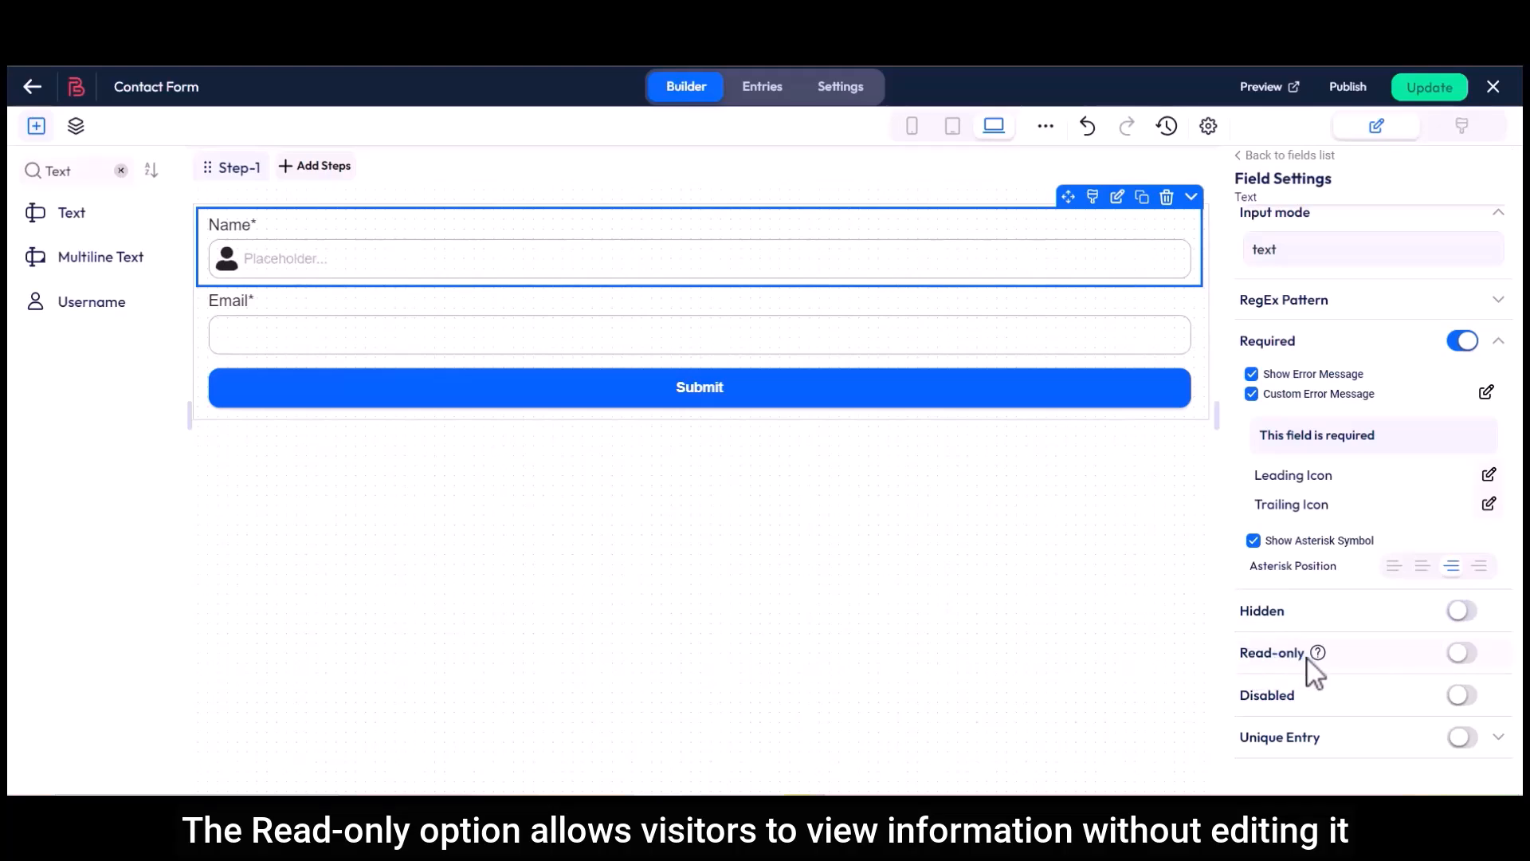
pyautogui.click(1463, 652)
pyautogui.moveTo(1241, 695); pyautogui.dragTo(1295, 698)
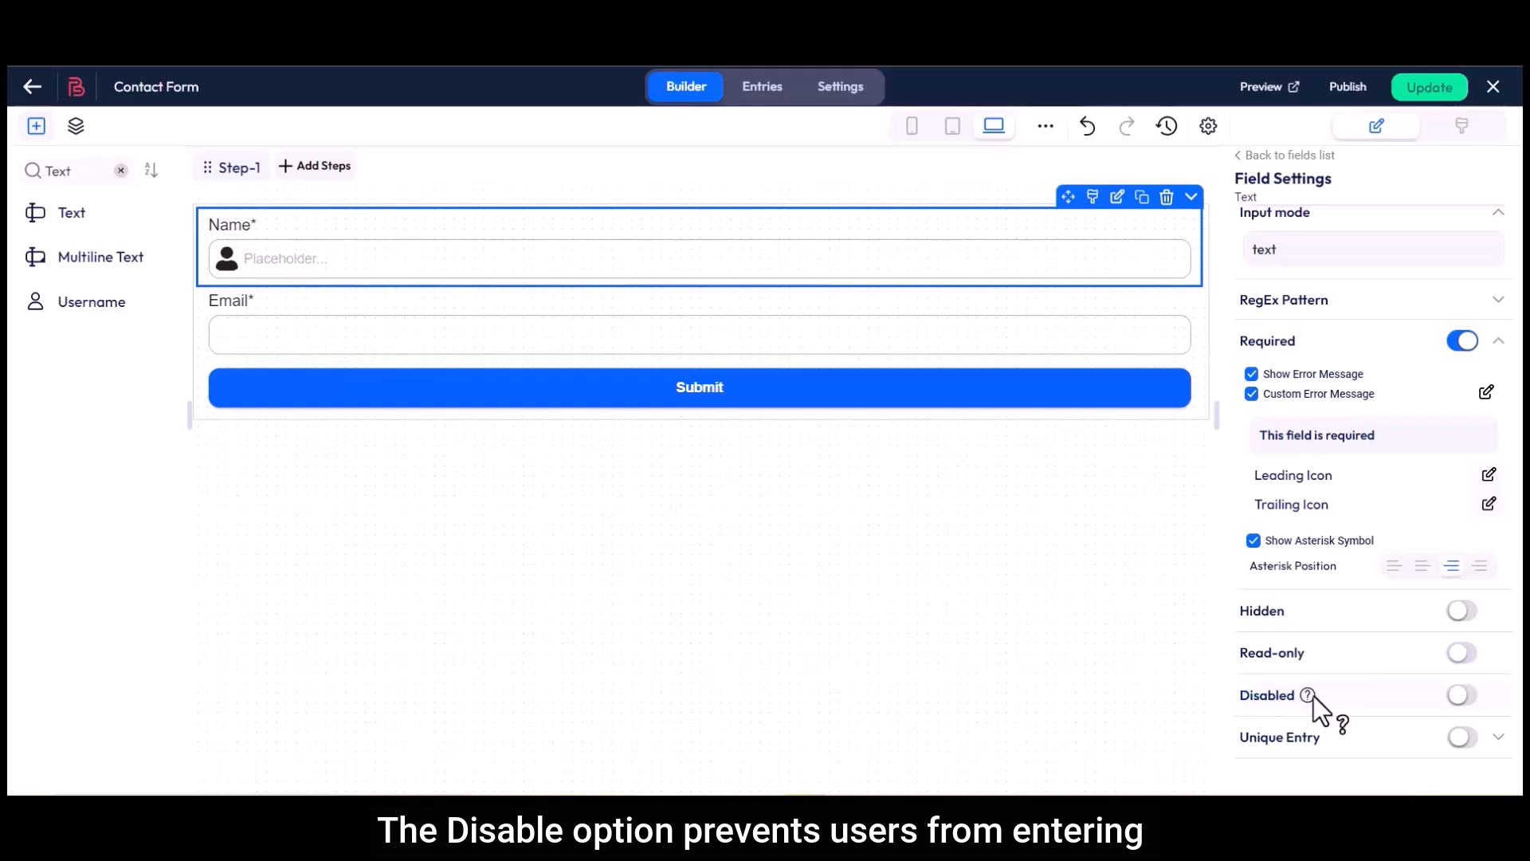
pyautogui.click(1463, 695)
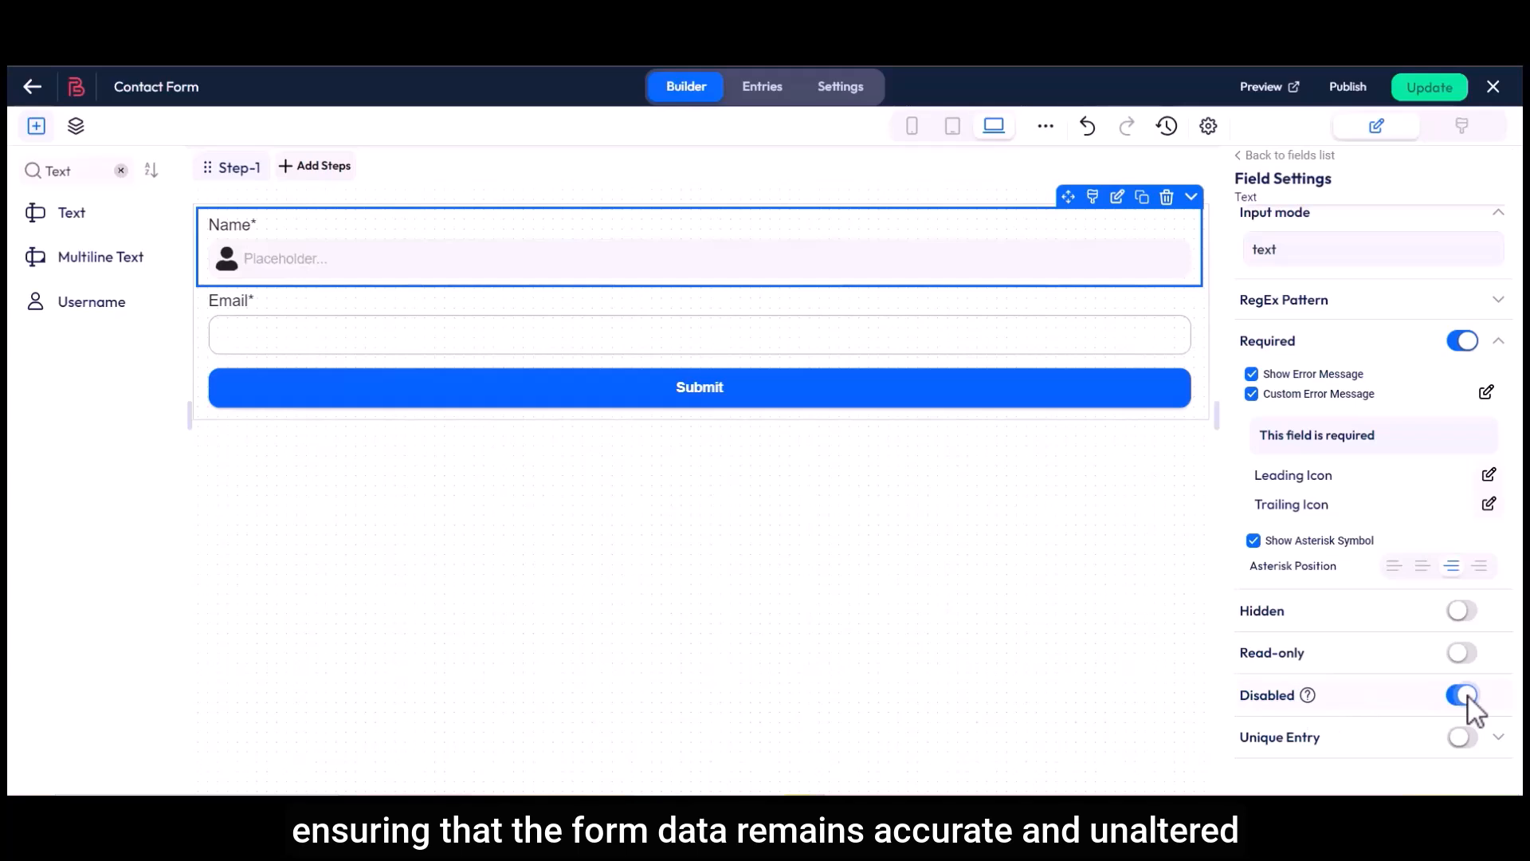
pyautogui.click(1468, 699)
# Enable Unique Entry for the Name field with a custom error message and save the text "That field is taken. Try another"
pyautogui.scroll(-1, 1470, 702)
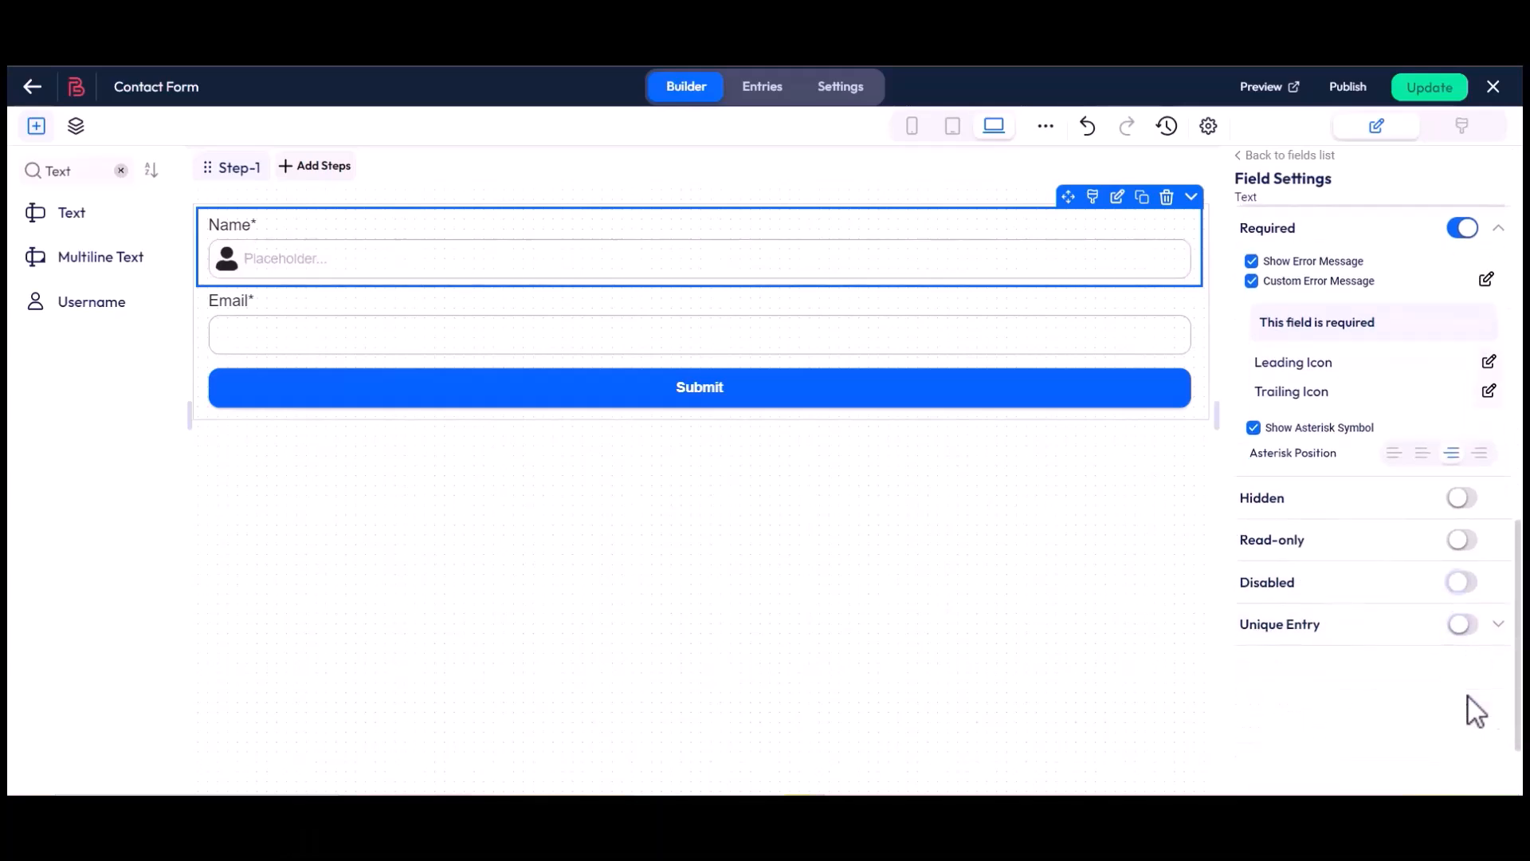
pyautogui.click(1461, 625)
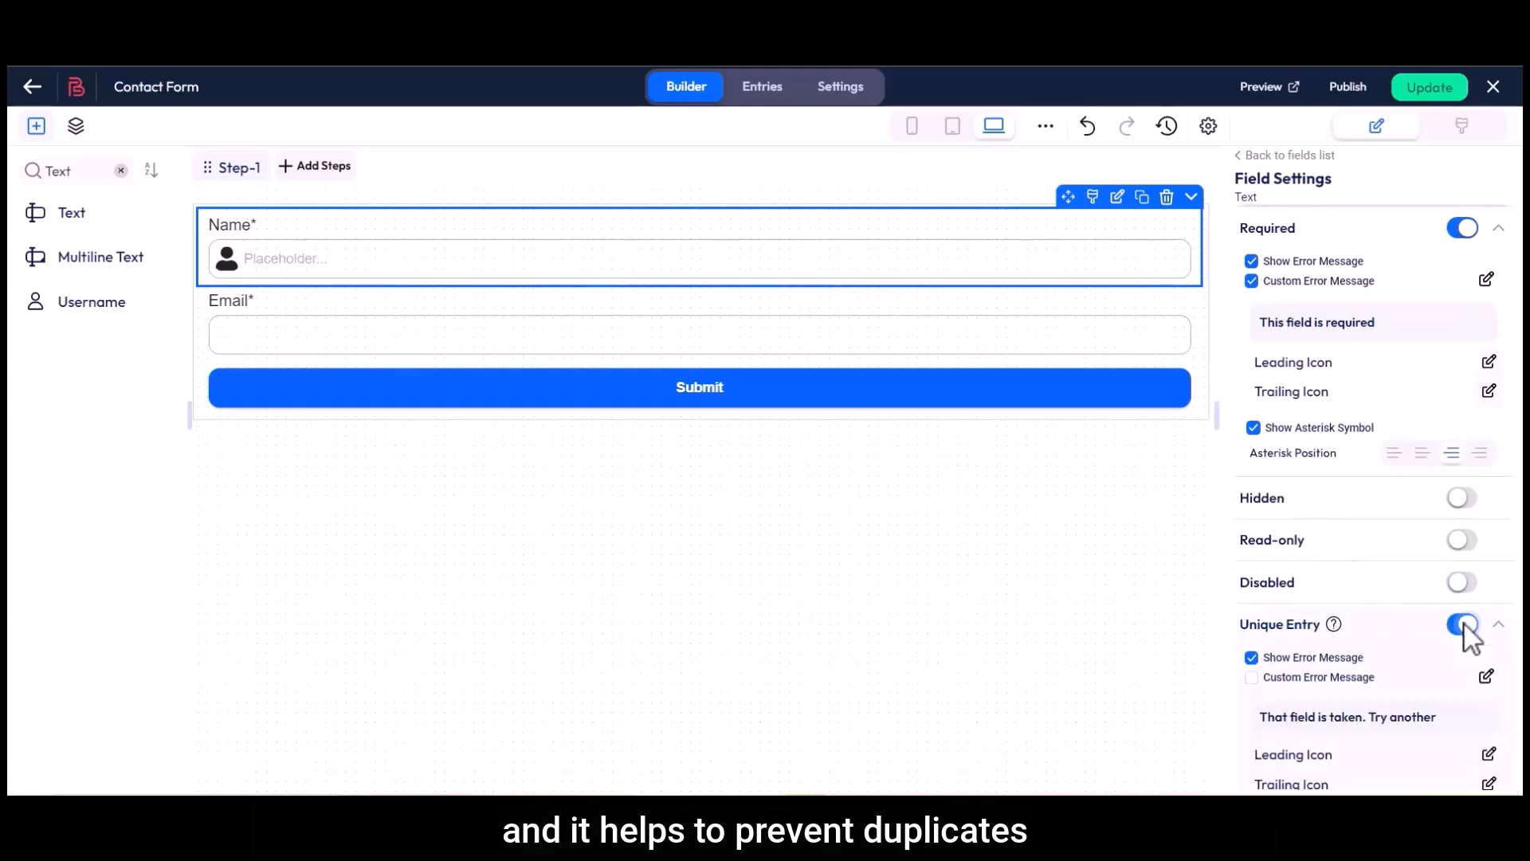
pyautogui.click(1251, 677)
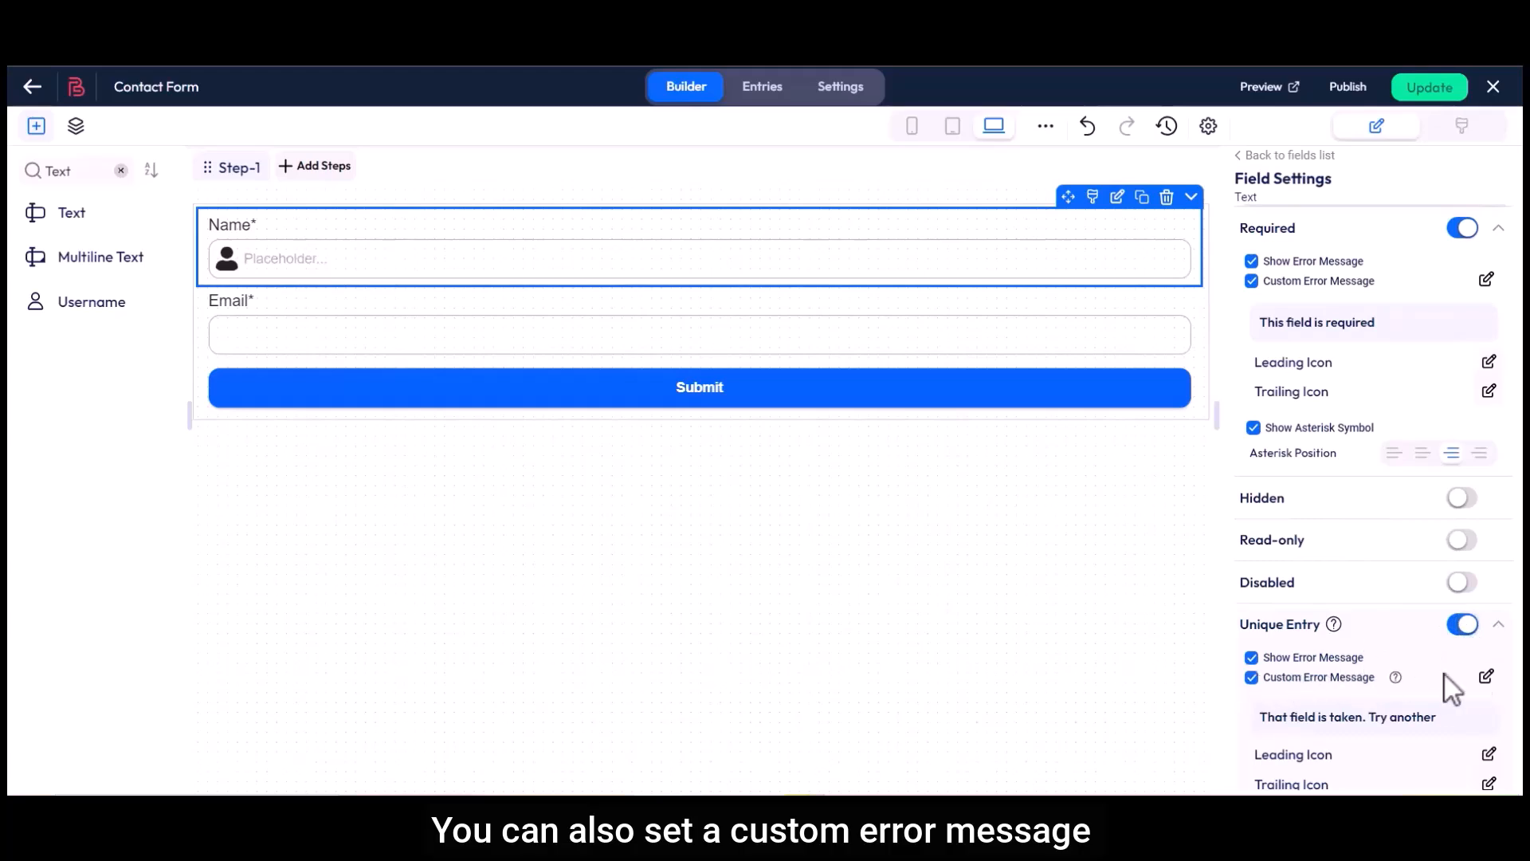
pyautogui.click(1487, 676)
pyautogui.moveTo(445, 394); pyautogui.dragTo(628, 395)
pyautogui.click(658, 395)
pyautogui.click(1064, 584)
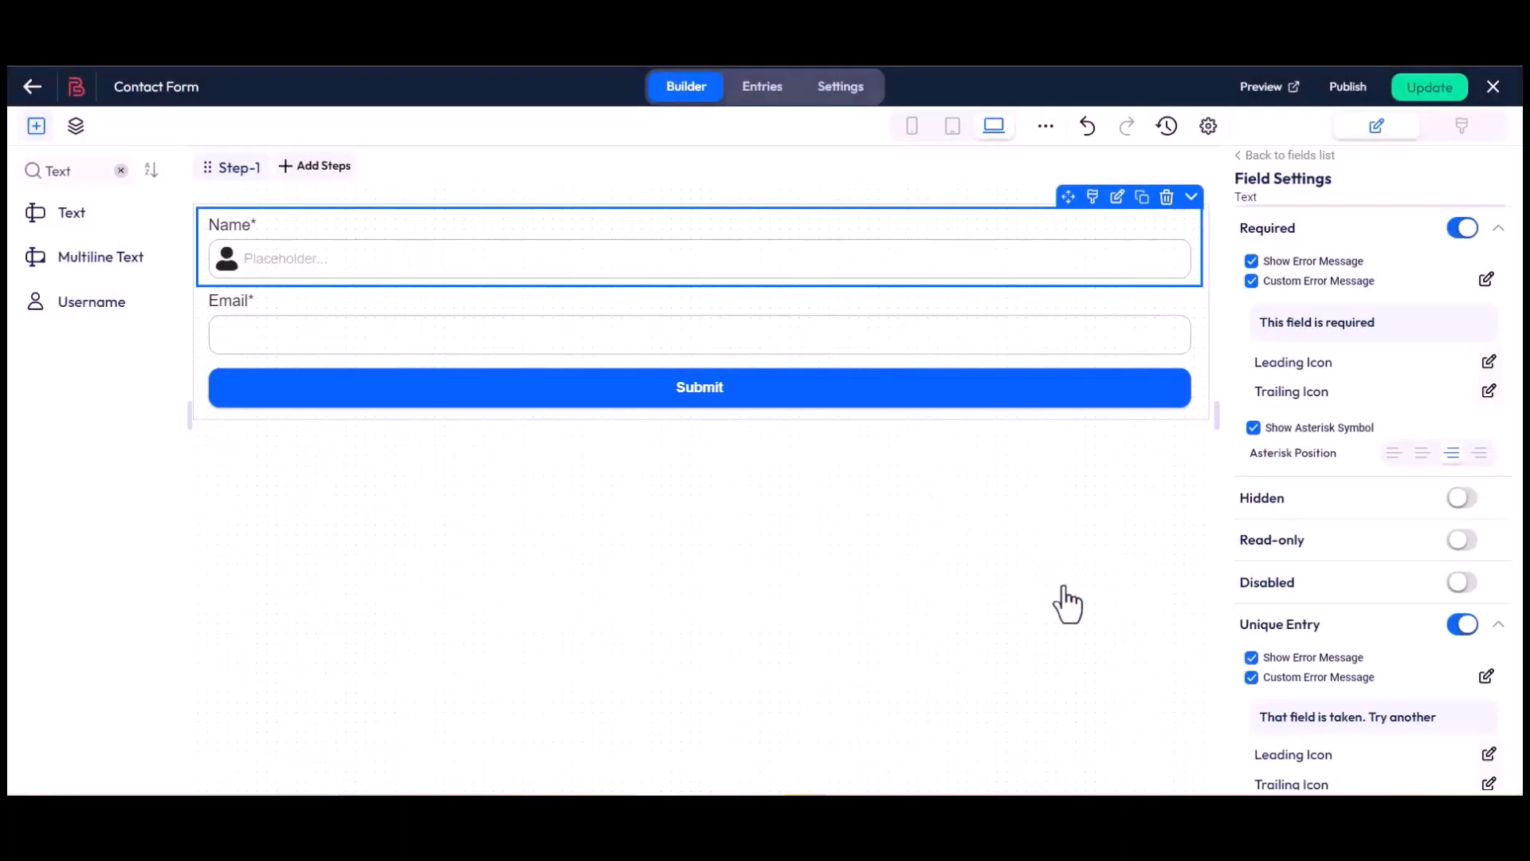
# Save the changes to the Contact Form and open its preview to check the Name field
pyautogui.click(1426, 100)
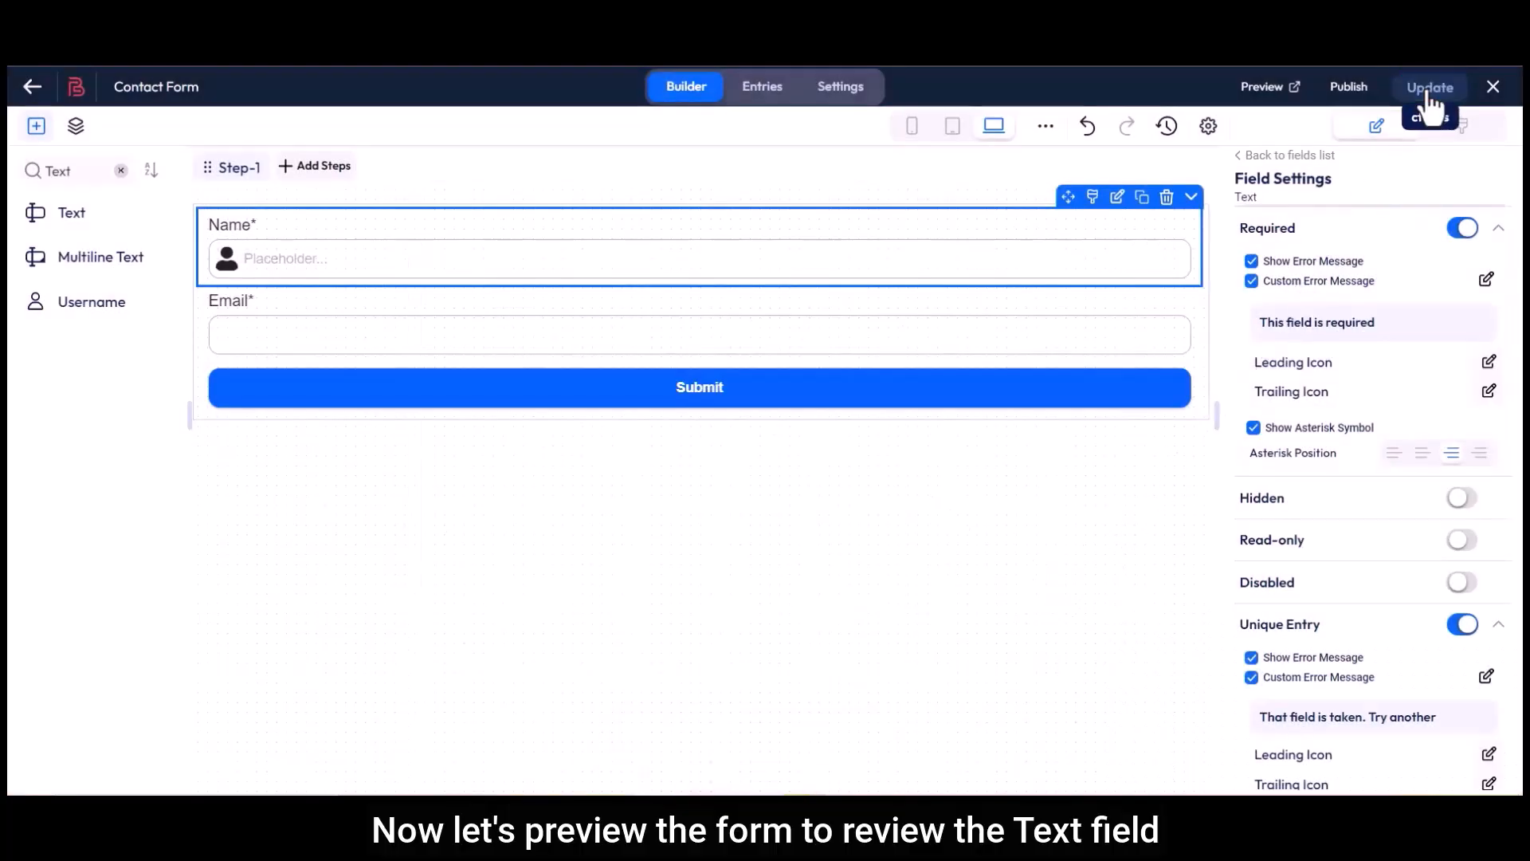
pyautogui.click(1262, 90)
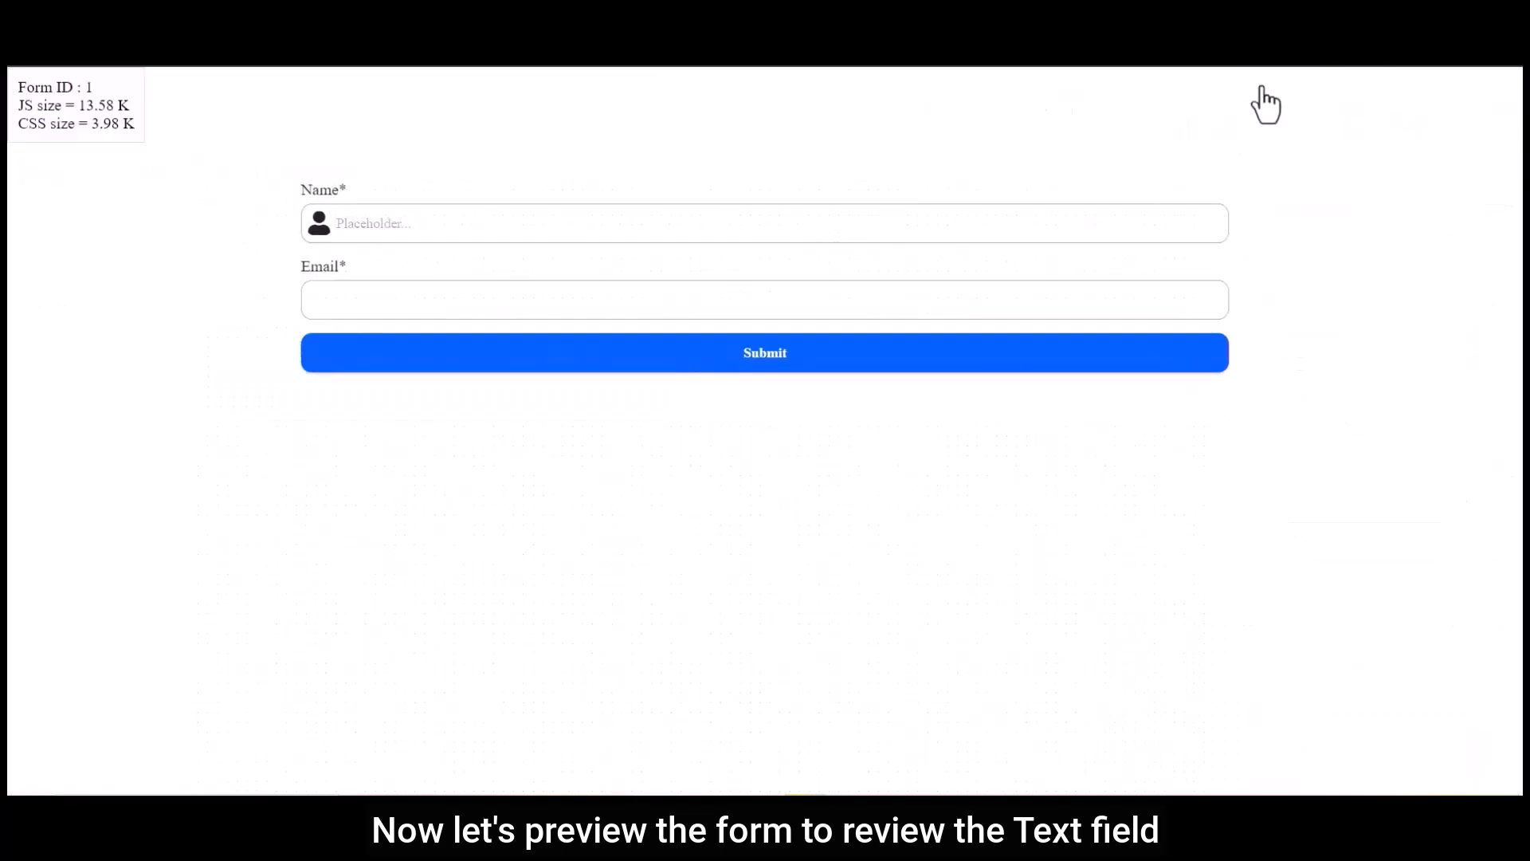
pyautogui.click(347, 189)
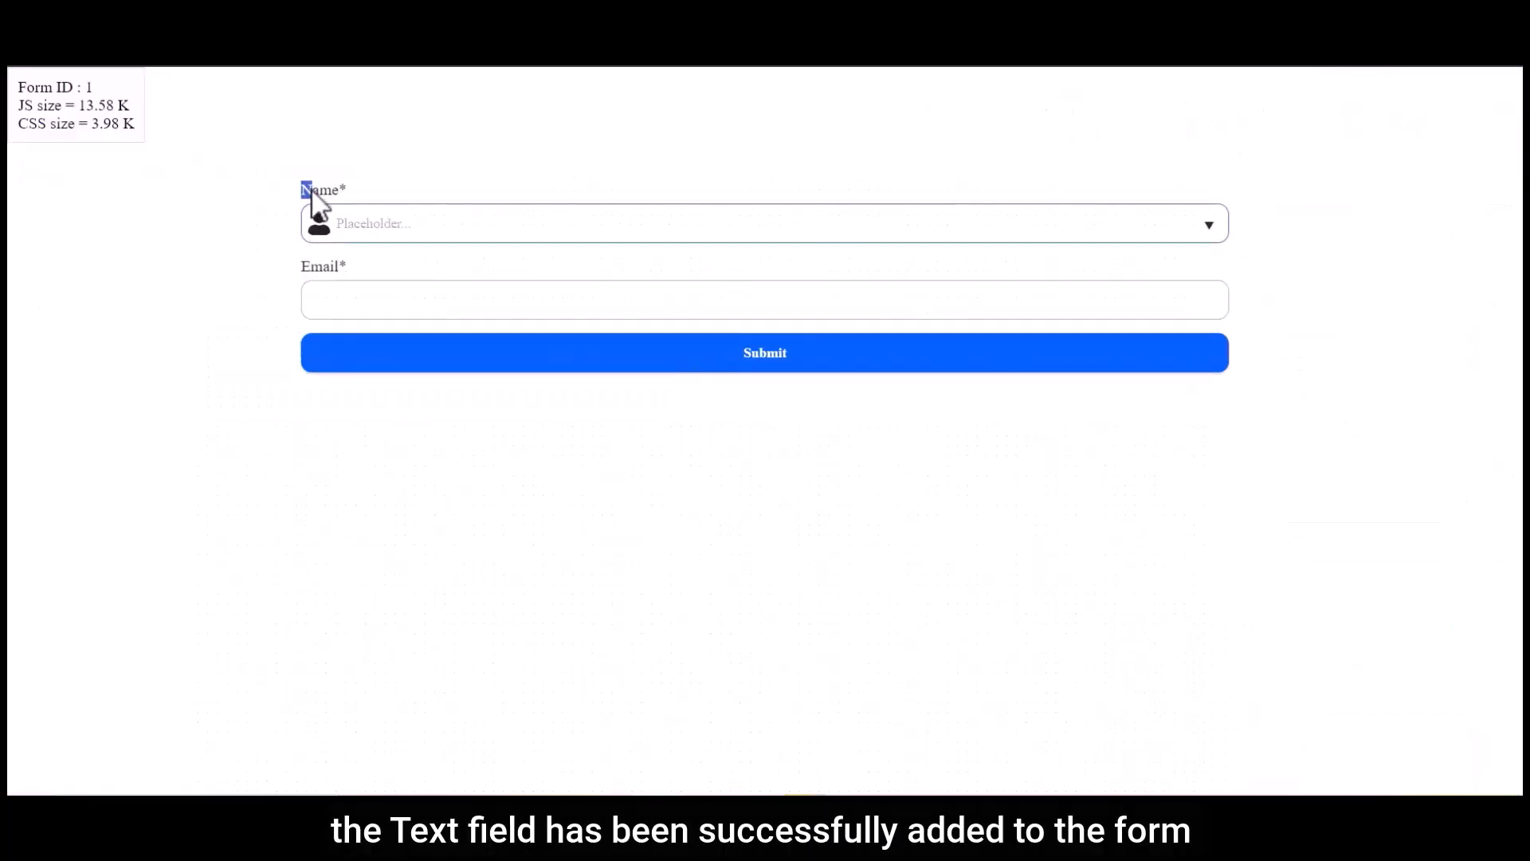
# Submit a test entry in the previewed form with the suggestion "Mr." as Name and an e-mail address filled in
pyautogui.click(515, 228)
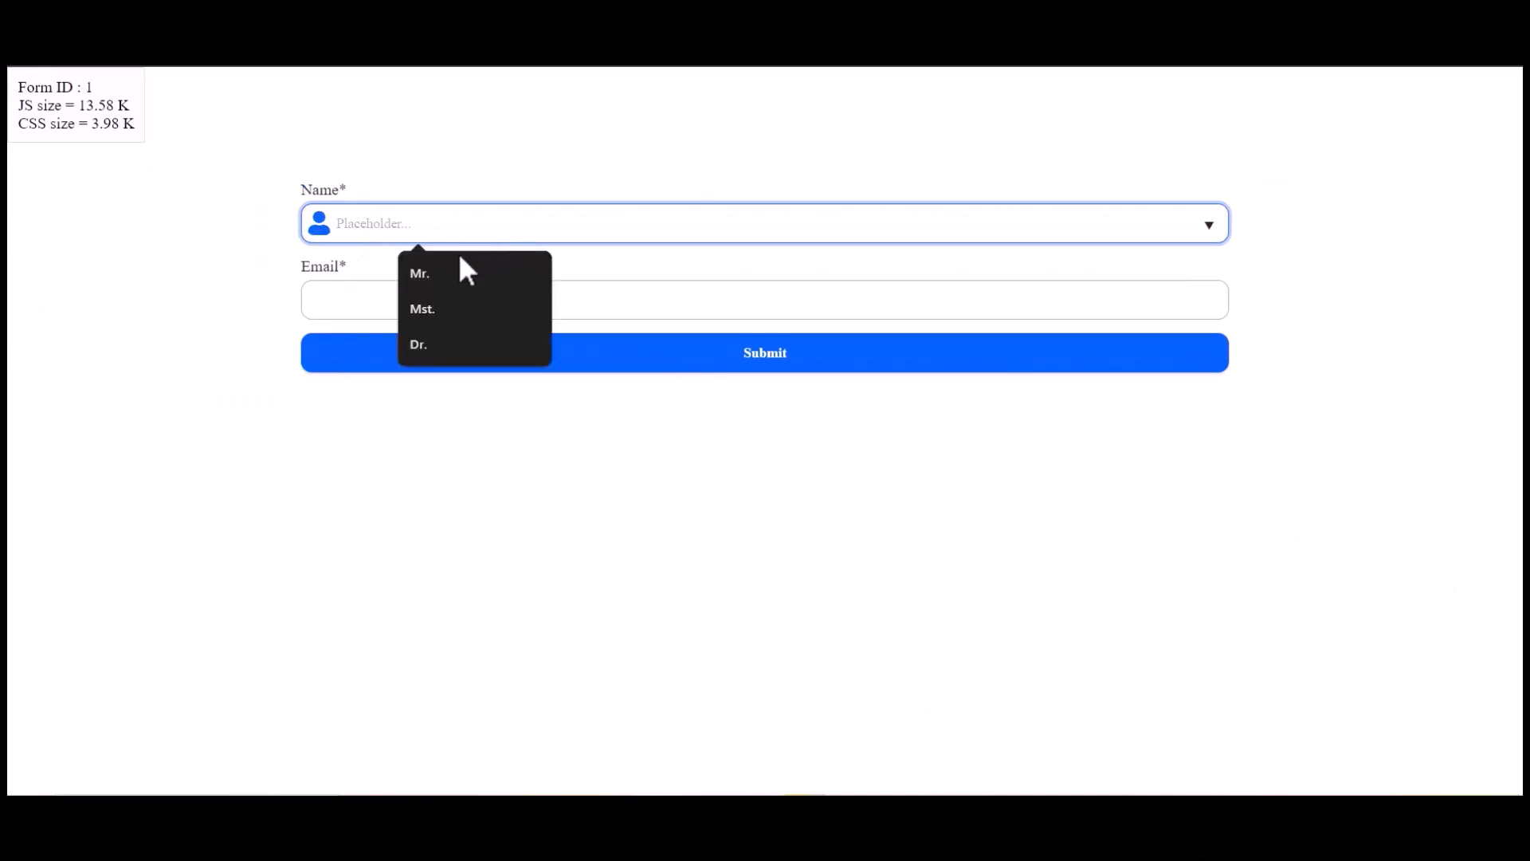
pyautogui.click(414, 273)
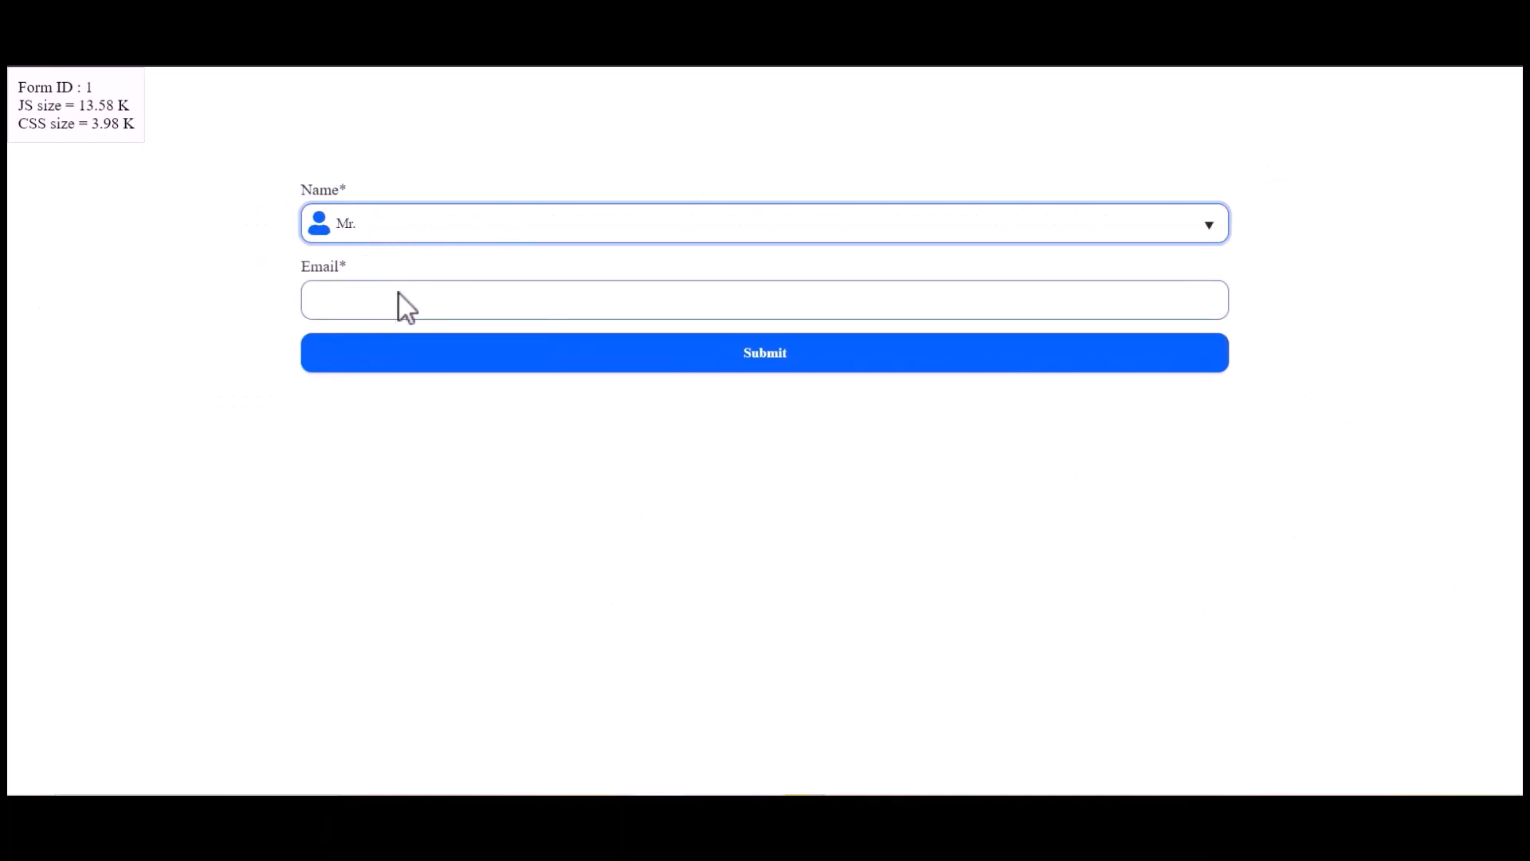
pyautogui.click(399, 295)
pyautogui.hotkey('ctrl', 'v')
pyautogui.click(767, 366)
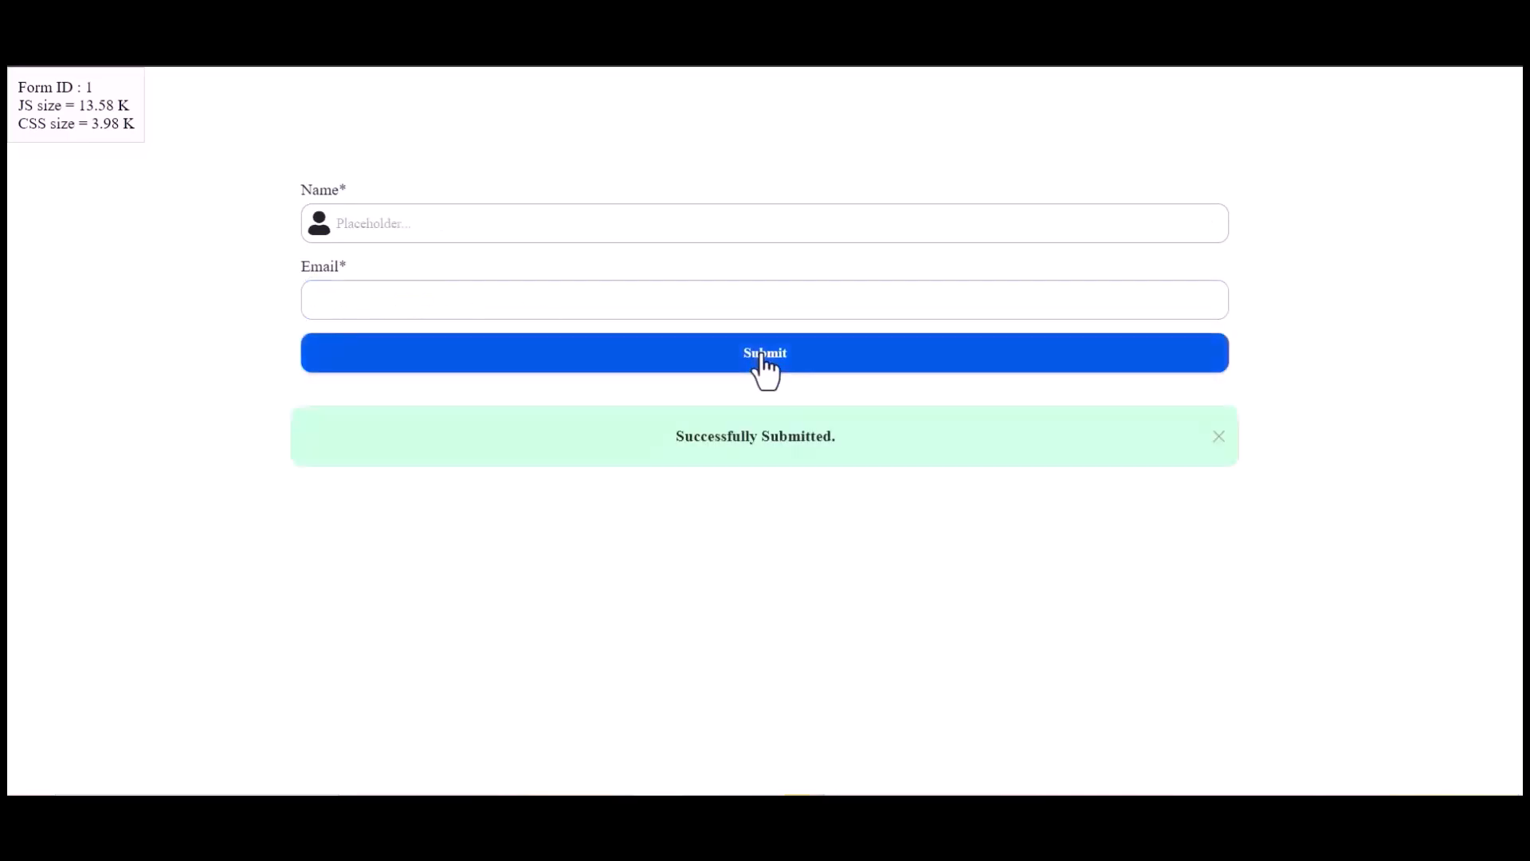